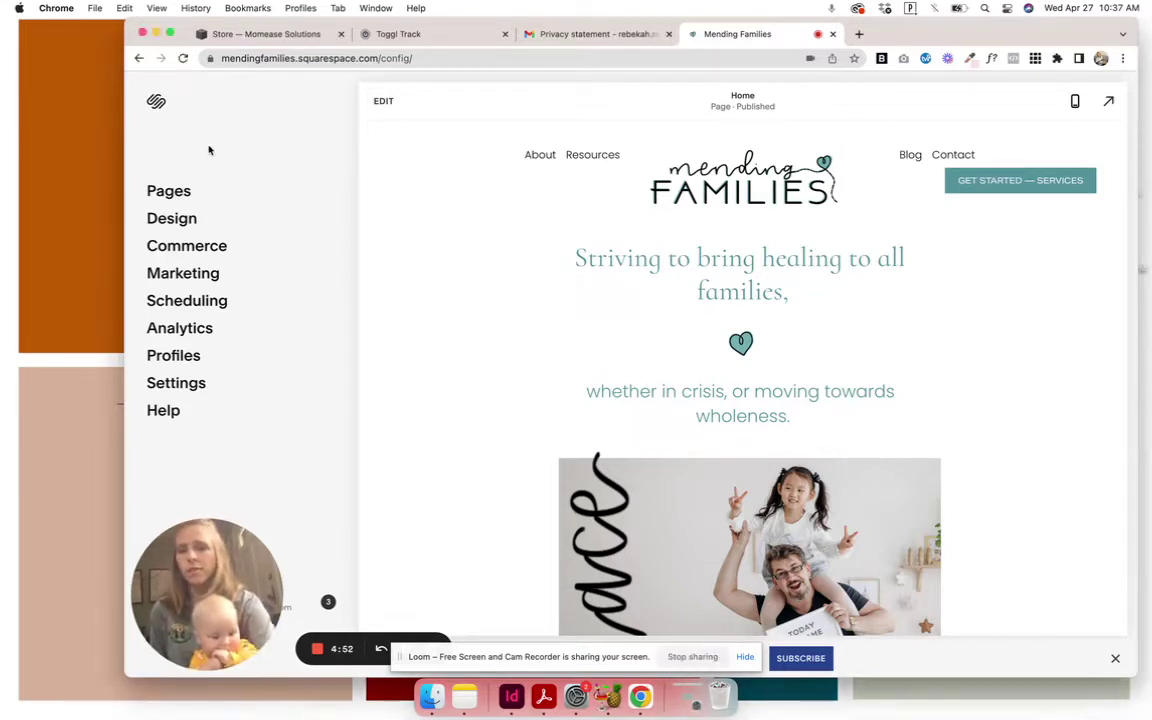
# Step: From Pages, add a new unlinked page using the Page Layouts gallery
pyautogui.click(168, 191)
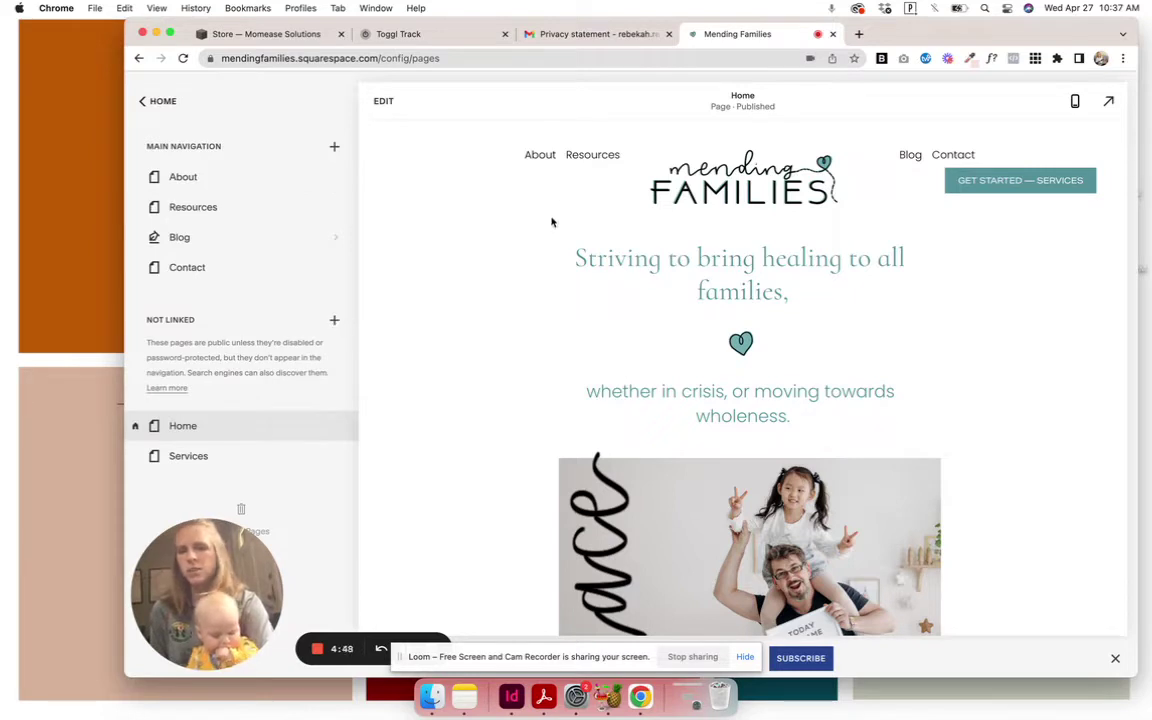
pyautogui.click(334, 320)
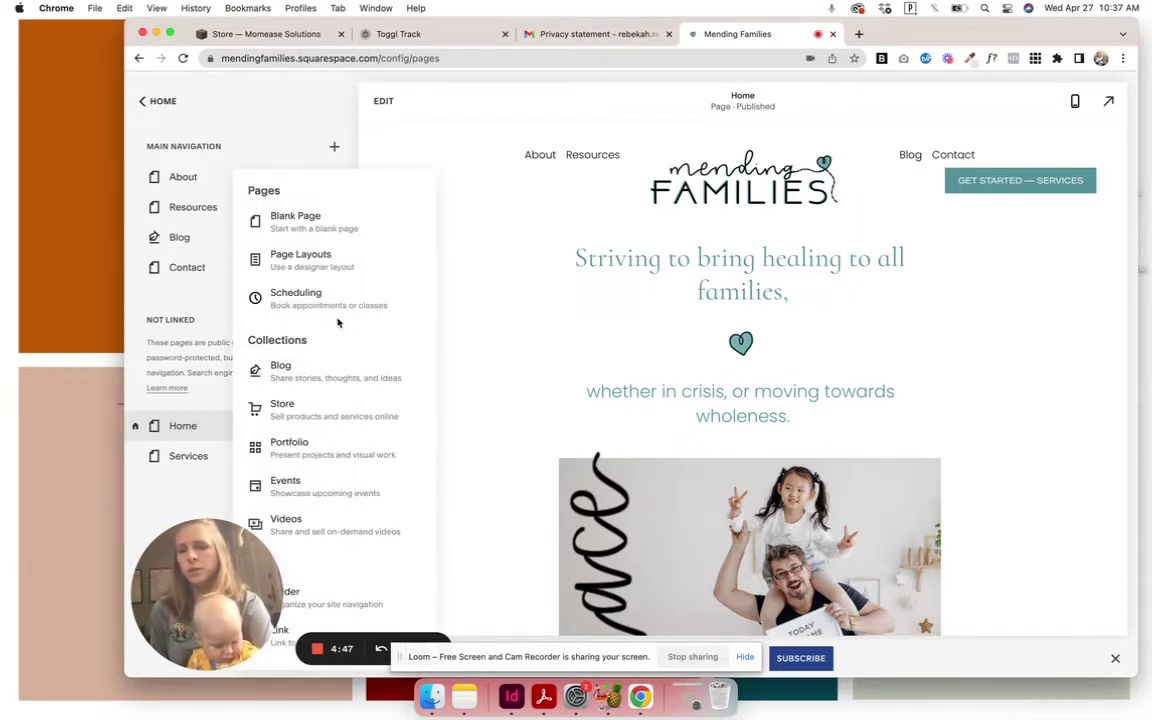
pyautogui.click(315, 260)
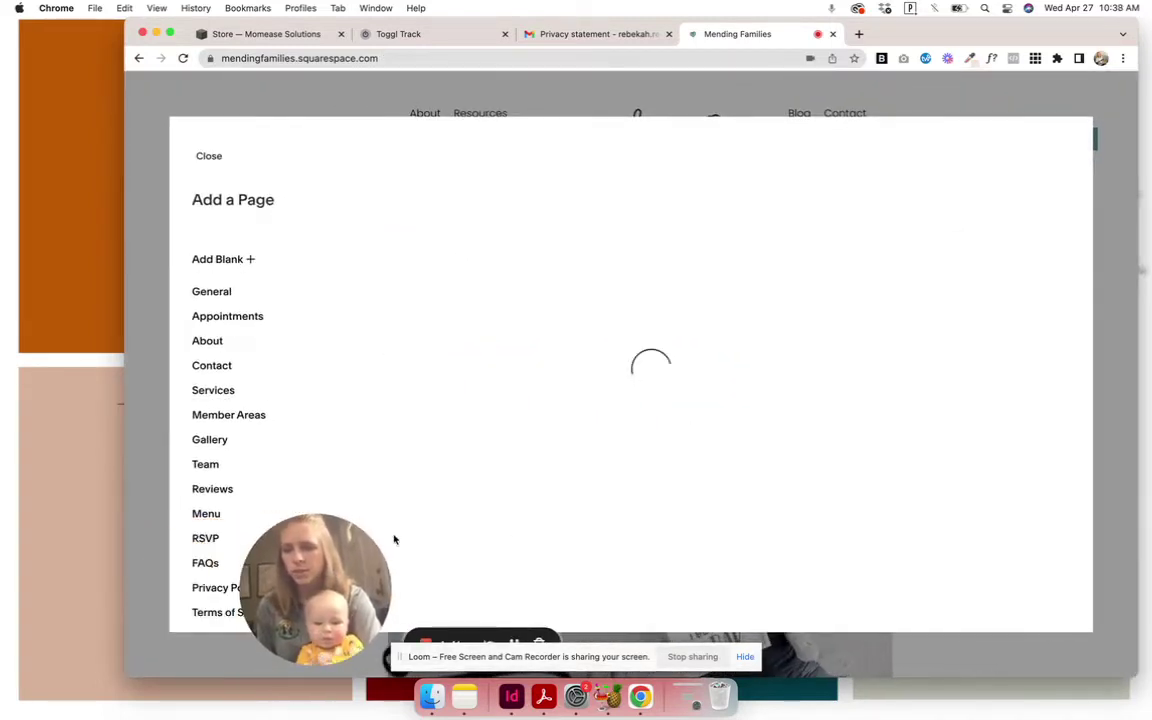
# Step: Create a new unlinked page from the Privacy Policy 1 layout
pyautogui.moveTo(228, 578); pyautogui.dragTo(535, 520)
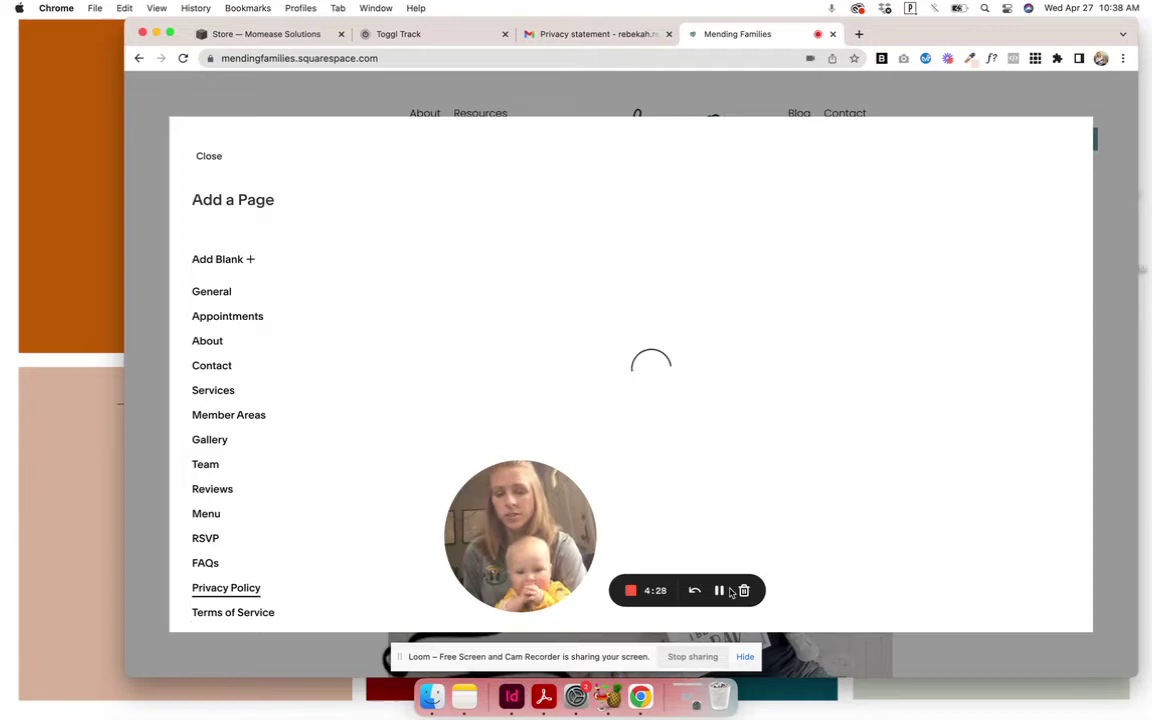
pyautogui.scroll(-2, 885, 267)
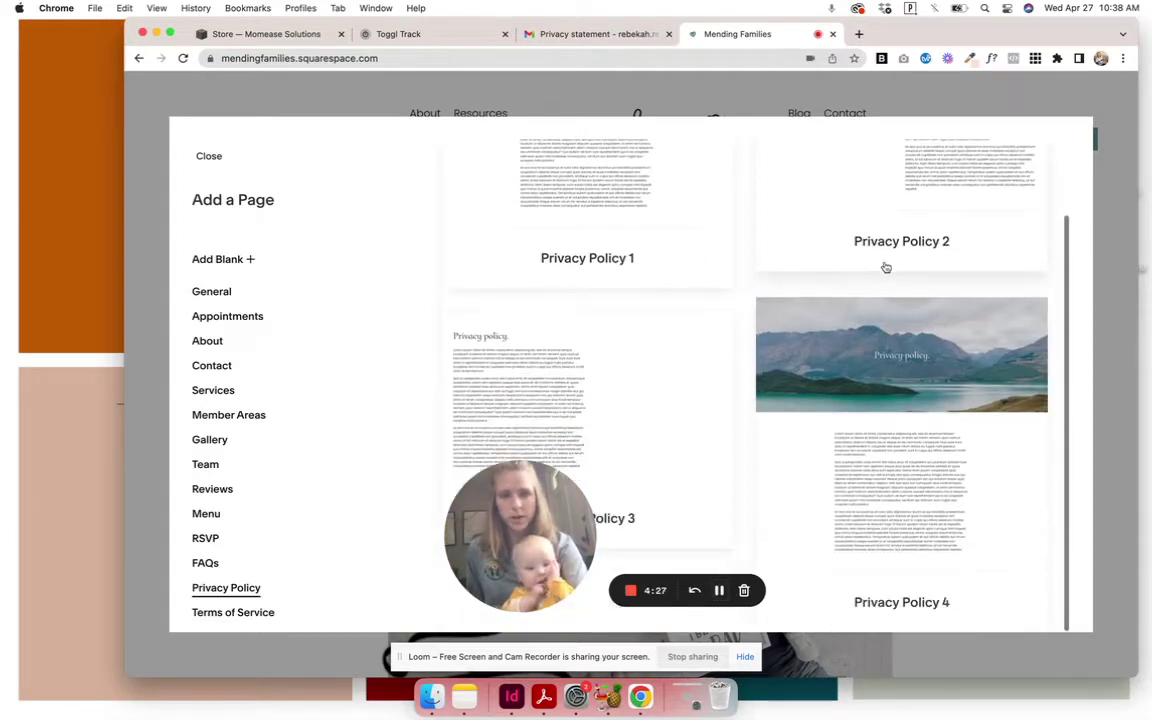
pyautogui.scroll(2, 885, 267)
pyautogui.click(581, 229)
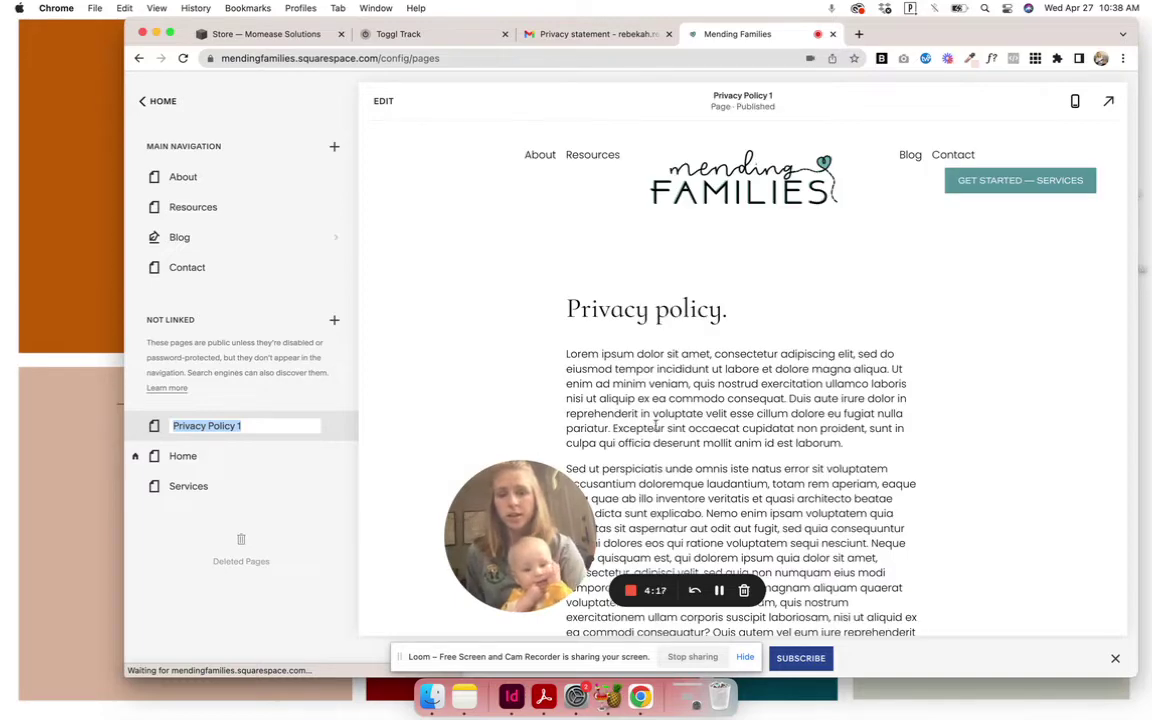
pyautogui.scroll(-10, 700, 530)
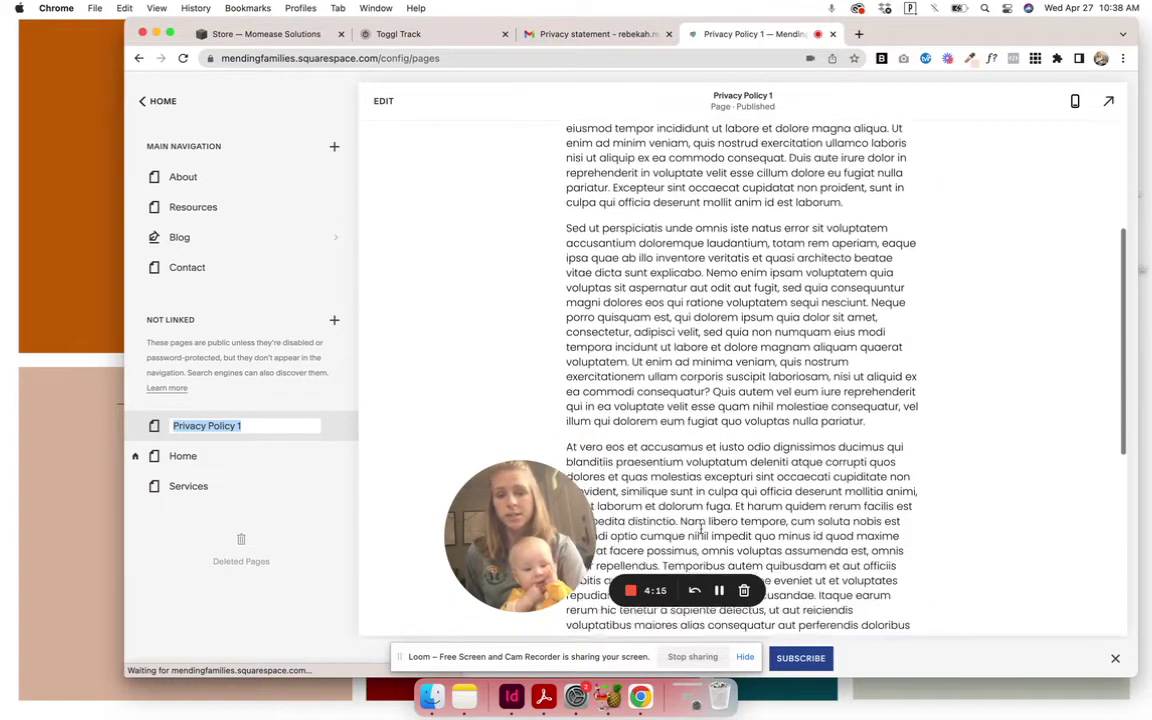
pyautogui.scroll(-3, 702, 535)
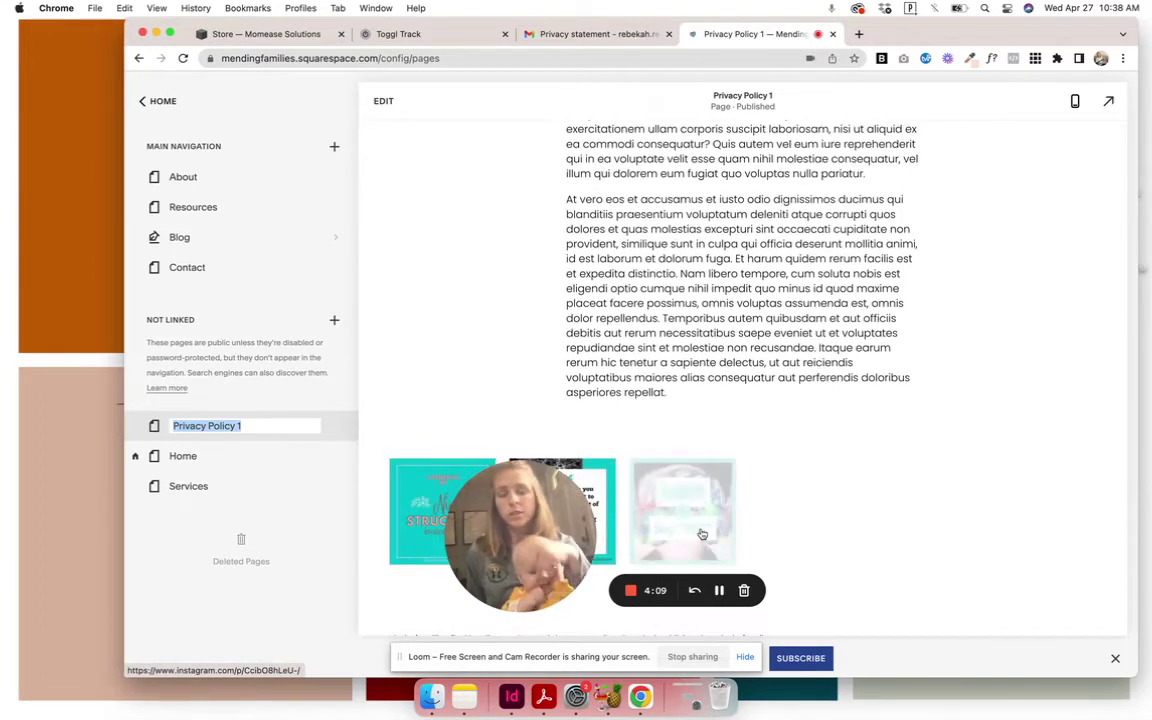
pyautogui.scroll(1, 702, 535)
pyautogui.scroll(5, 702, 535)
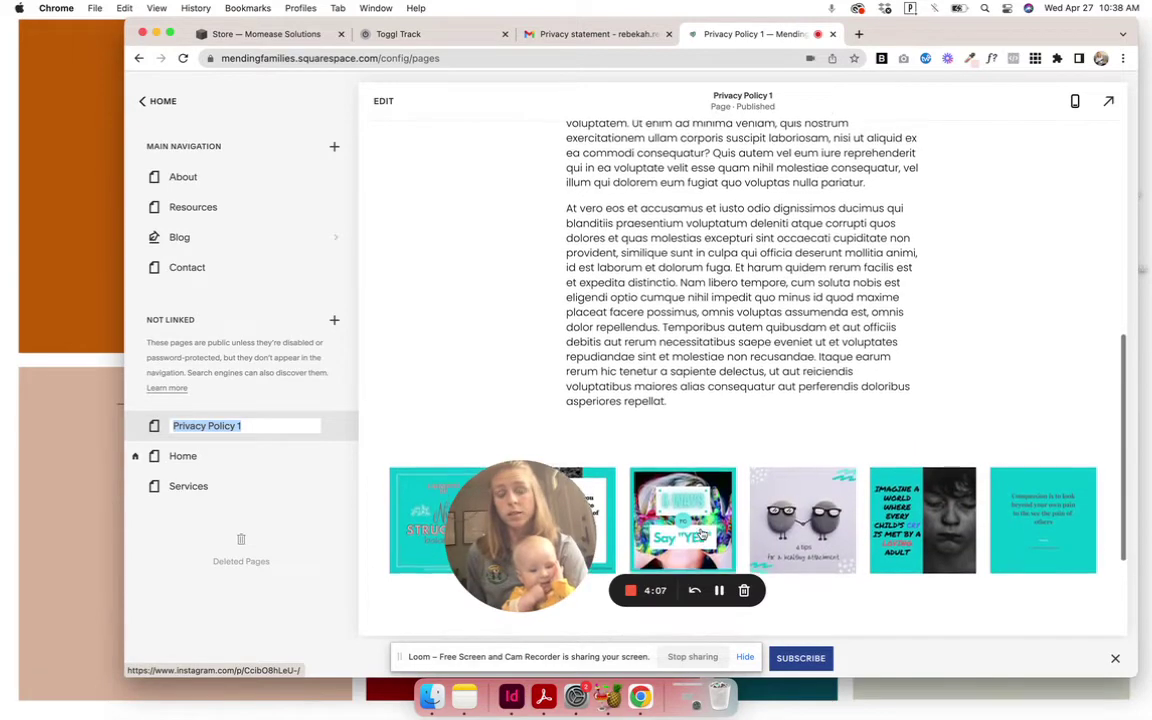
pyautogui.scroll(2, 702, 535)
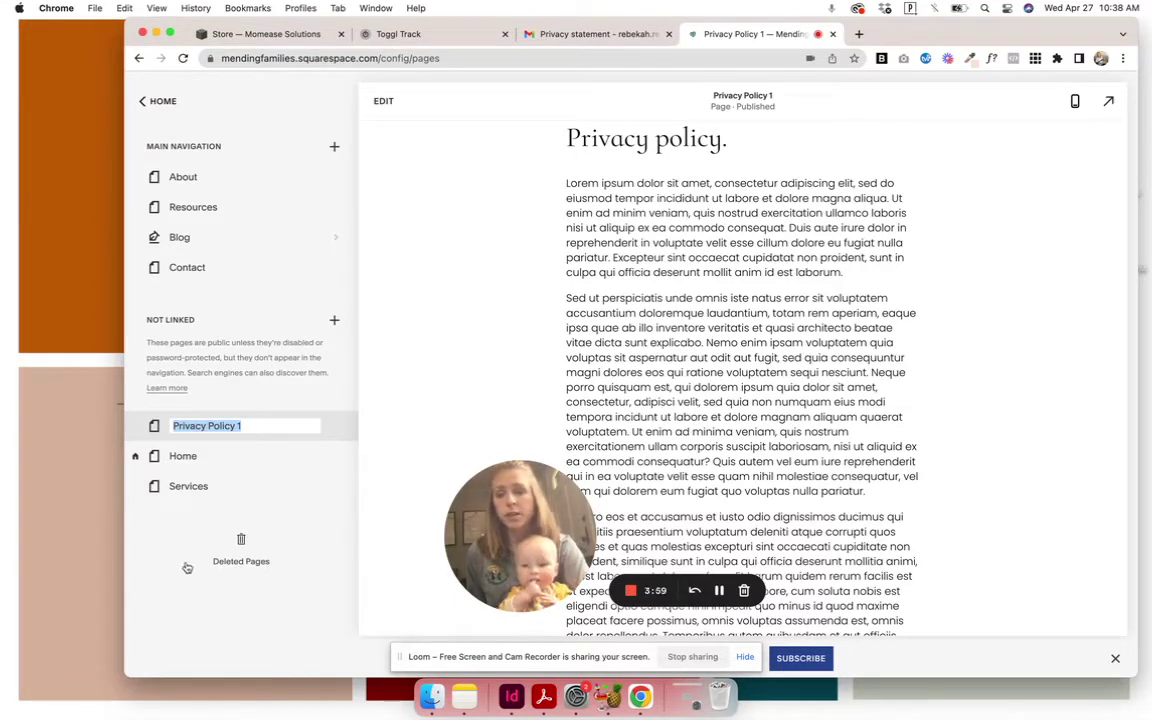
# Step: Rename page 'Privacy Policy 1' to 'Privacy Policy', with matching navigation title and /privacy-policy slug
pyautogui.click(235, 552)
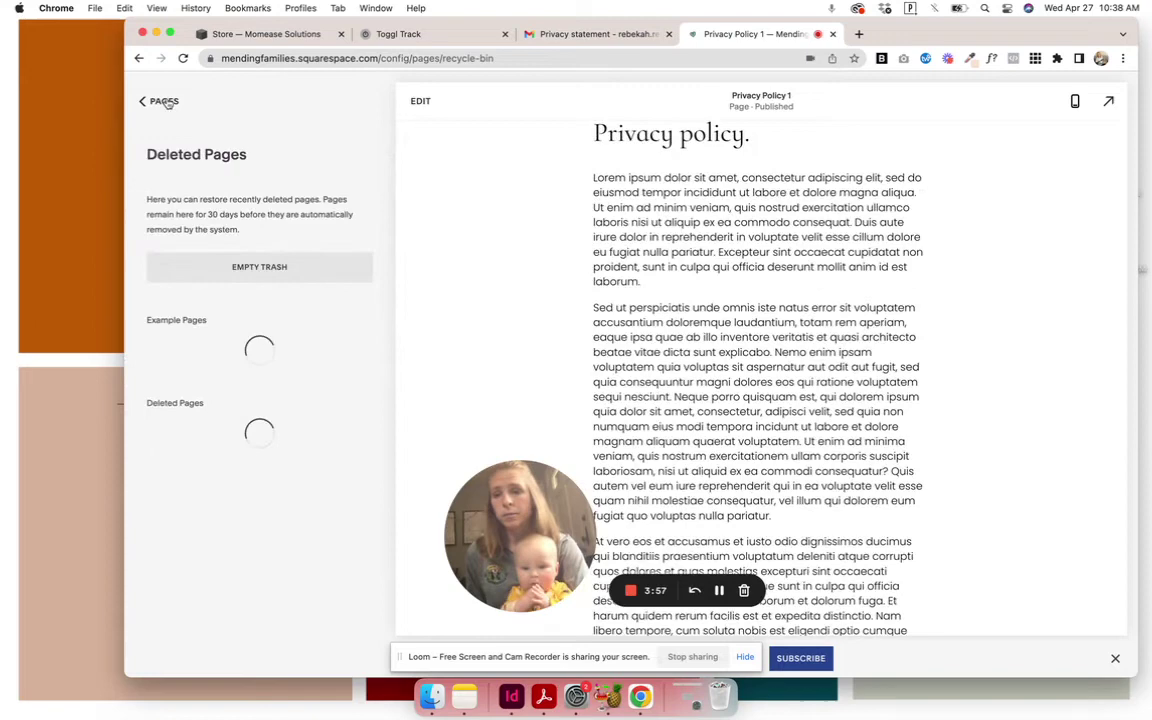
pyautogui.click(160, 102)
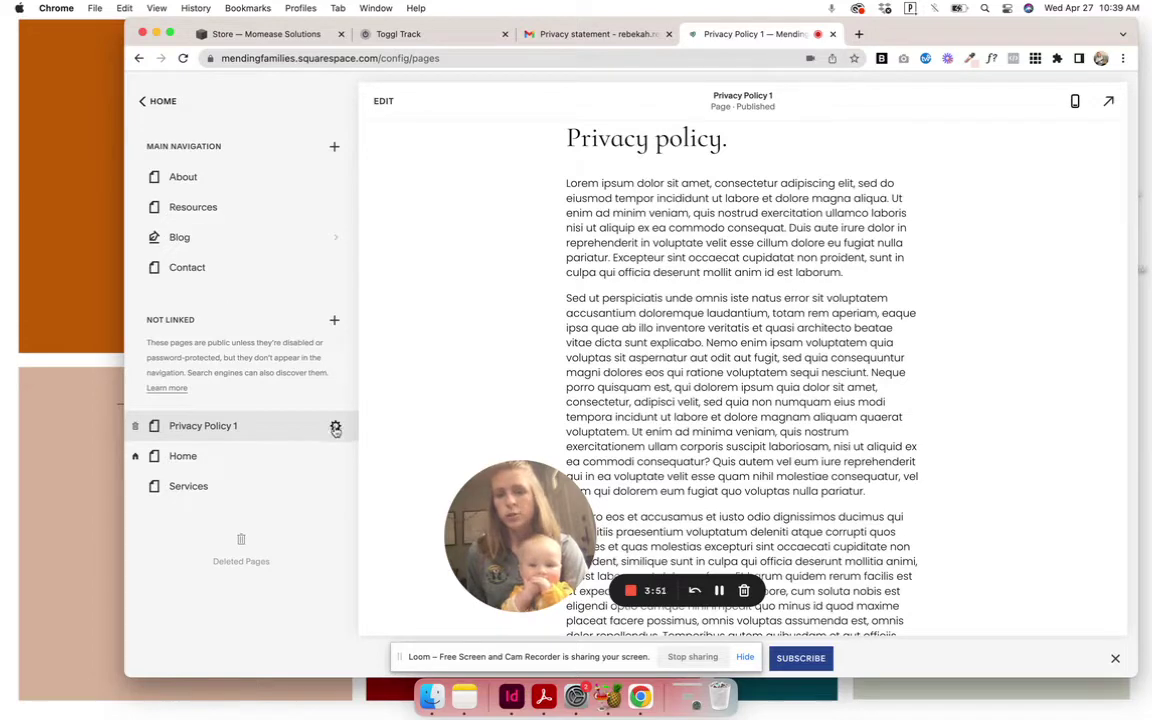
pyautogui.click(336, 428)
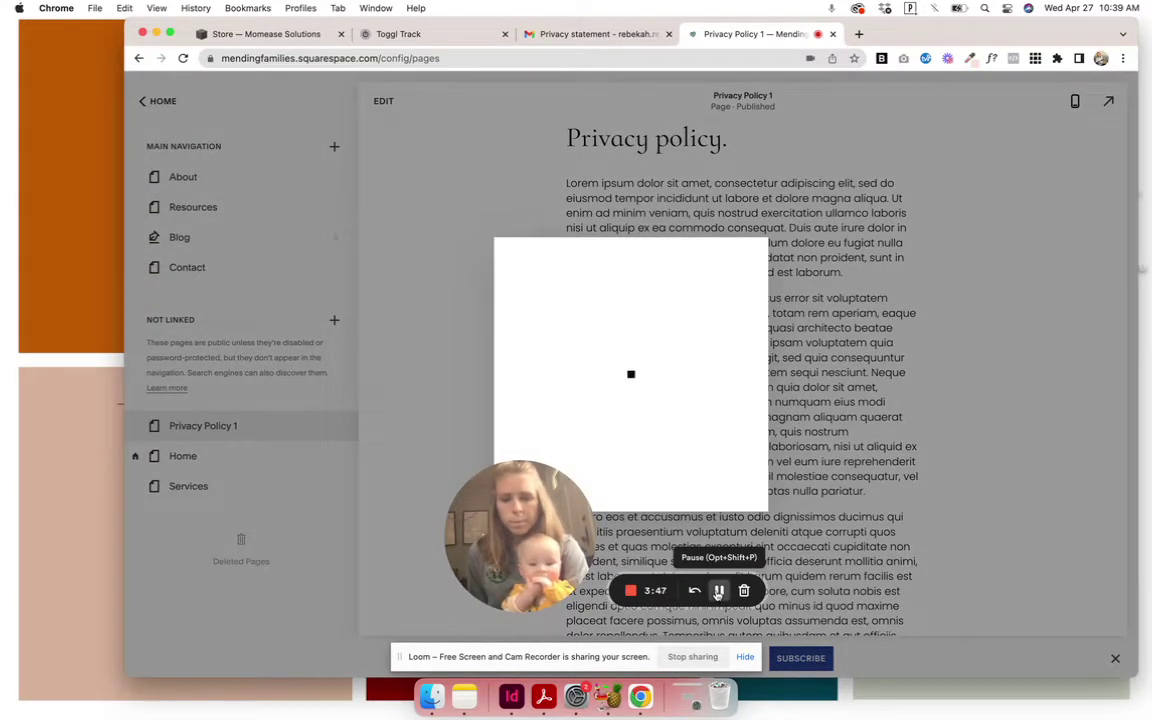
pyautogui.click(655, 270)
pyautogui.press('BackSpace')
pyautogui.press('BackSpace')
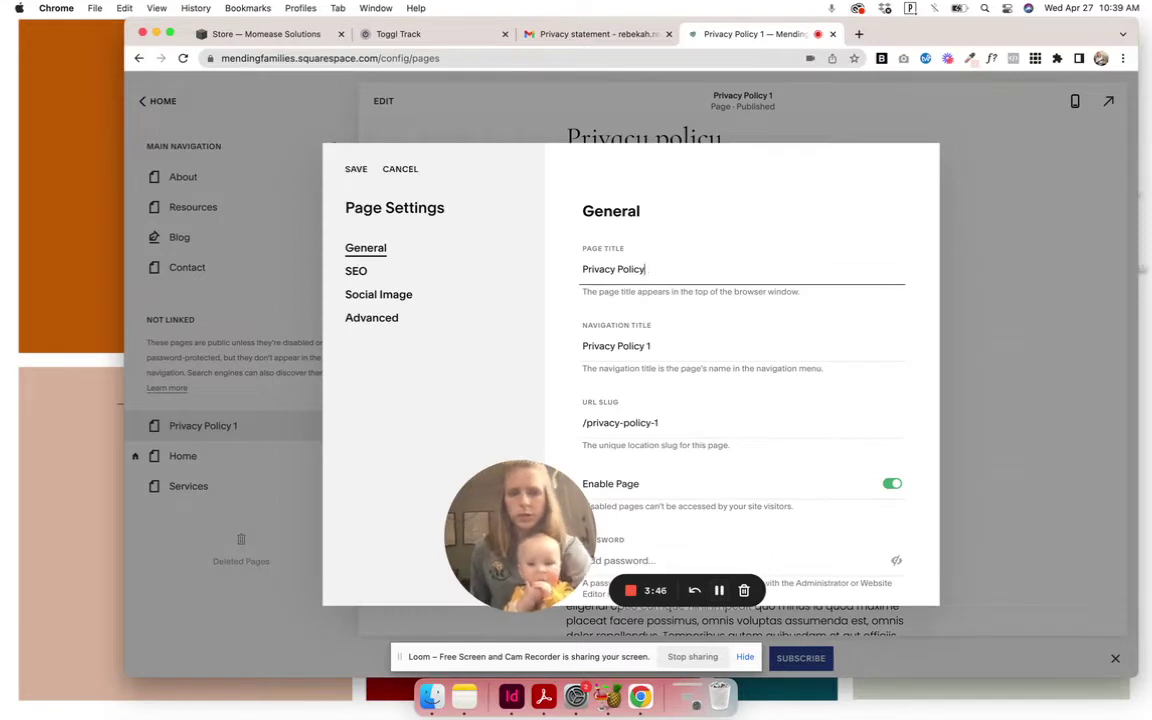
pyautogui.click(667, 355)
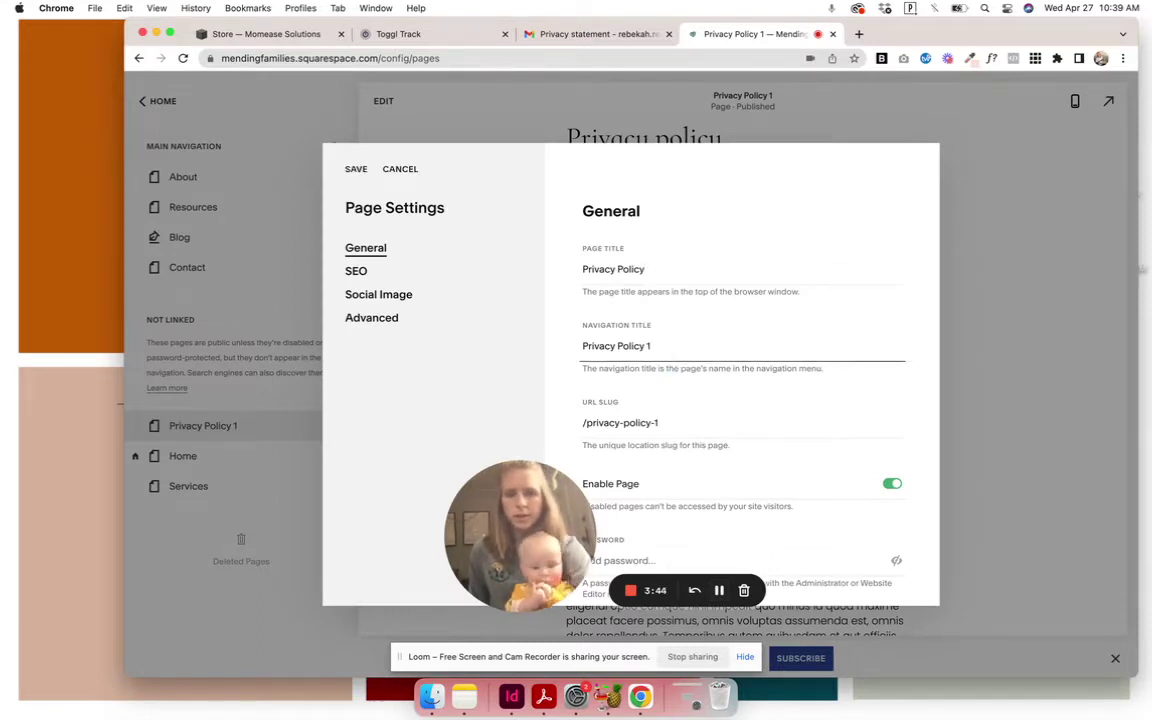
pyautogui.click(661, 422)
pyautogui.press('BackSpace')
pyautogui.press('BackSpace')
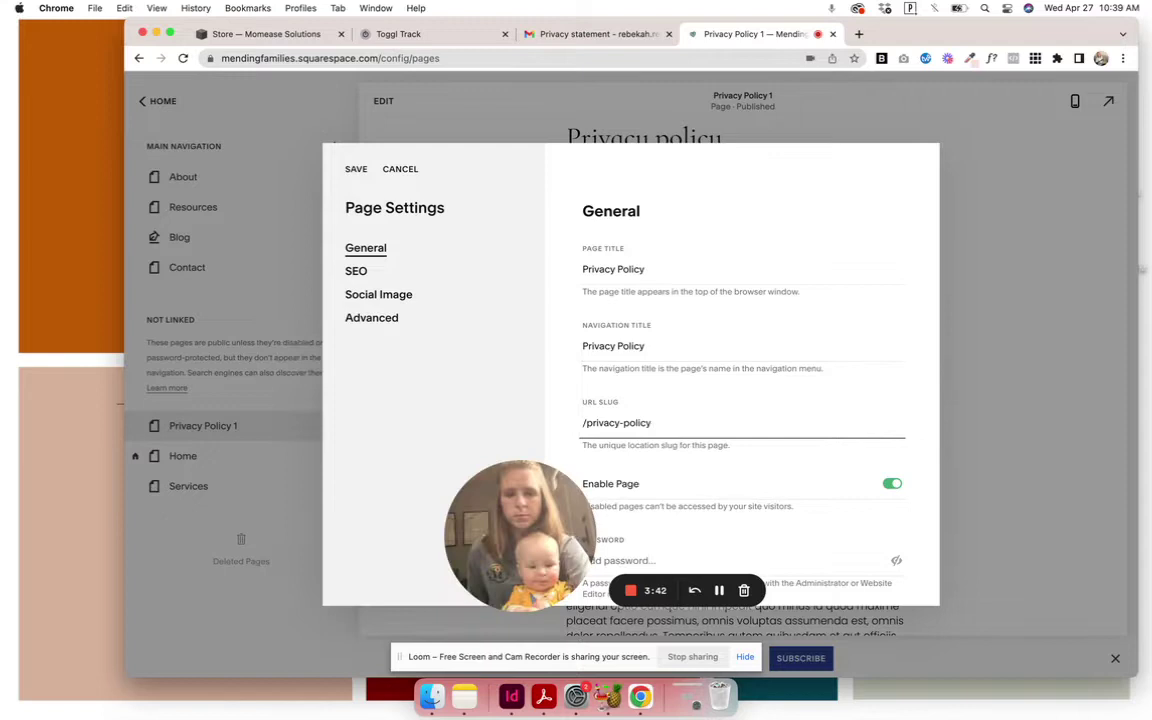
pyautogui.click(355, 172)
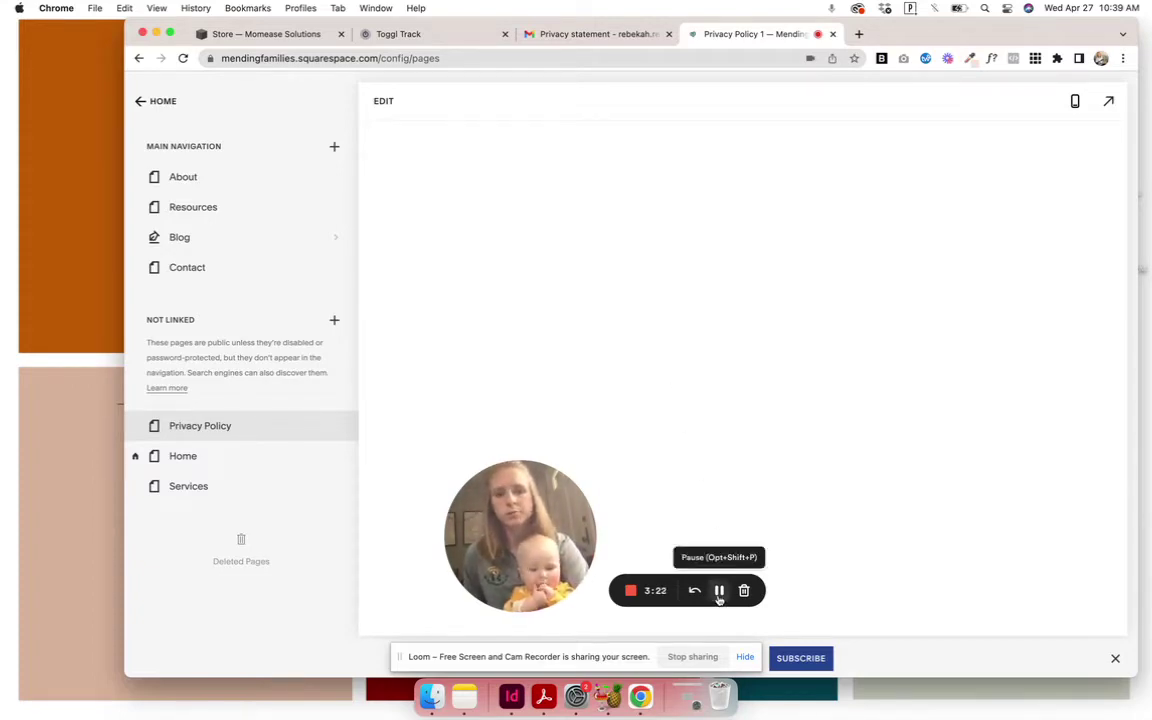
# Step: Scroll the Privacy Policy page preview down to the site footer
pyautogui.scroll(-15, 870, 420)
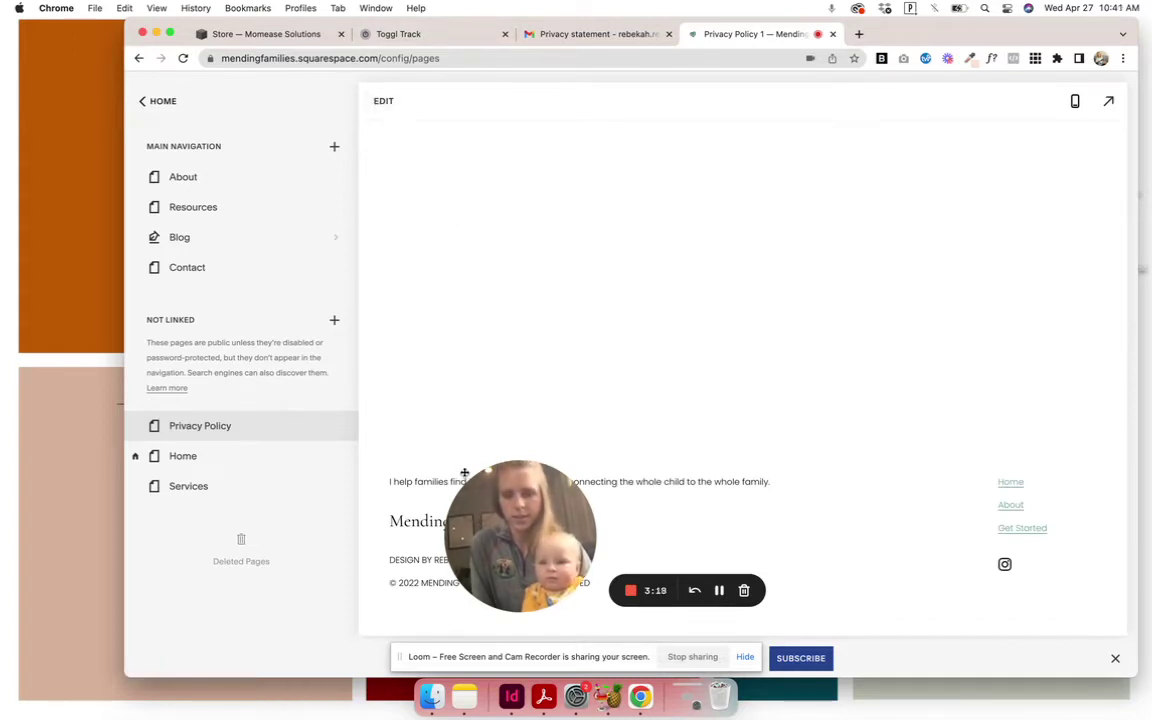
pyautogui.moveTo(504, 545); pyautogui.dragTo(199, 375)
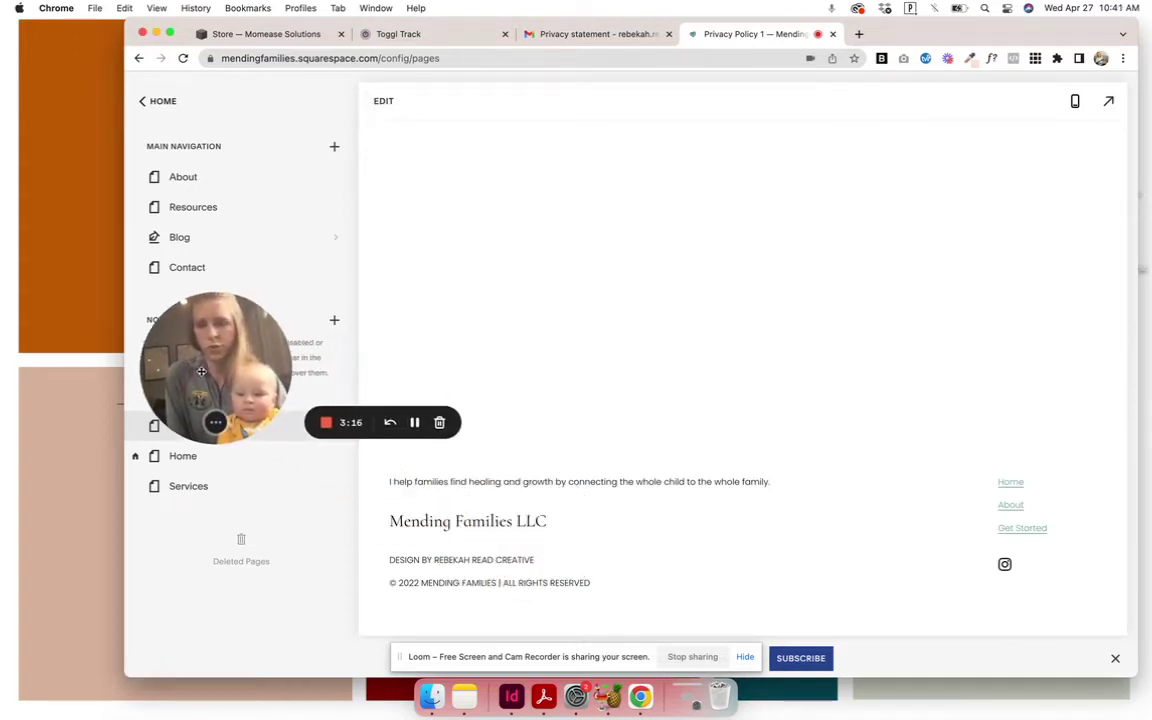
# Step: Edit the footer text block and select the PRIVACY POLICY words after ALL RIGHTS RESERVED
pyautogui.click(415, 422)
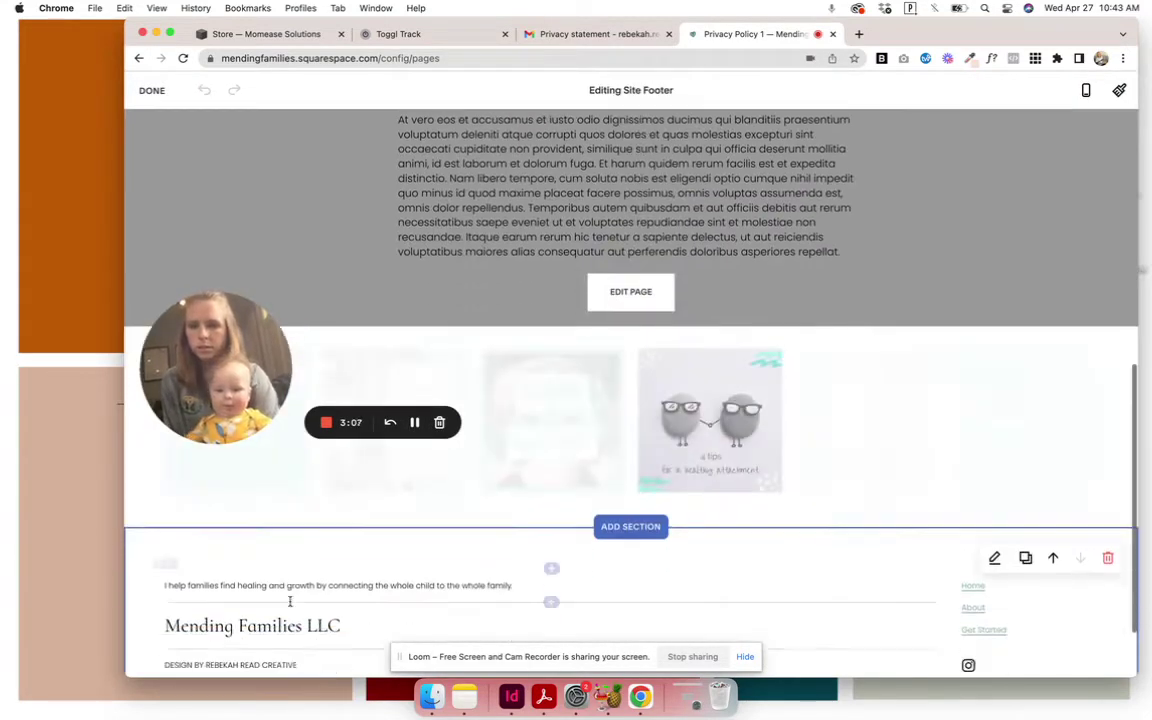
pyautogui.click(250, 589)
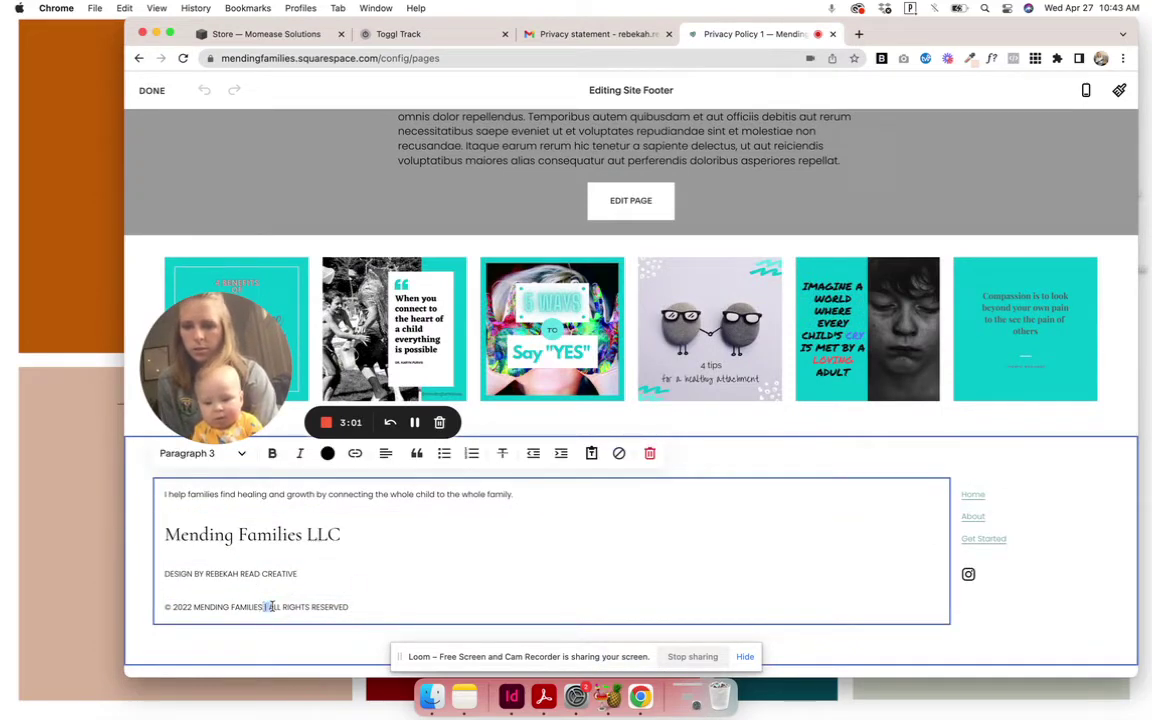
pyautogui.moveTo(270, 606); pyautogui.dragTo(276, 607)
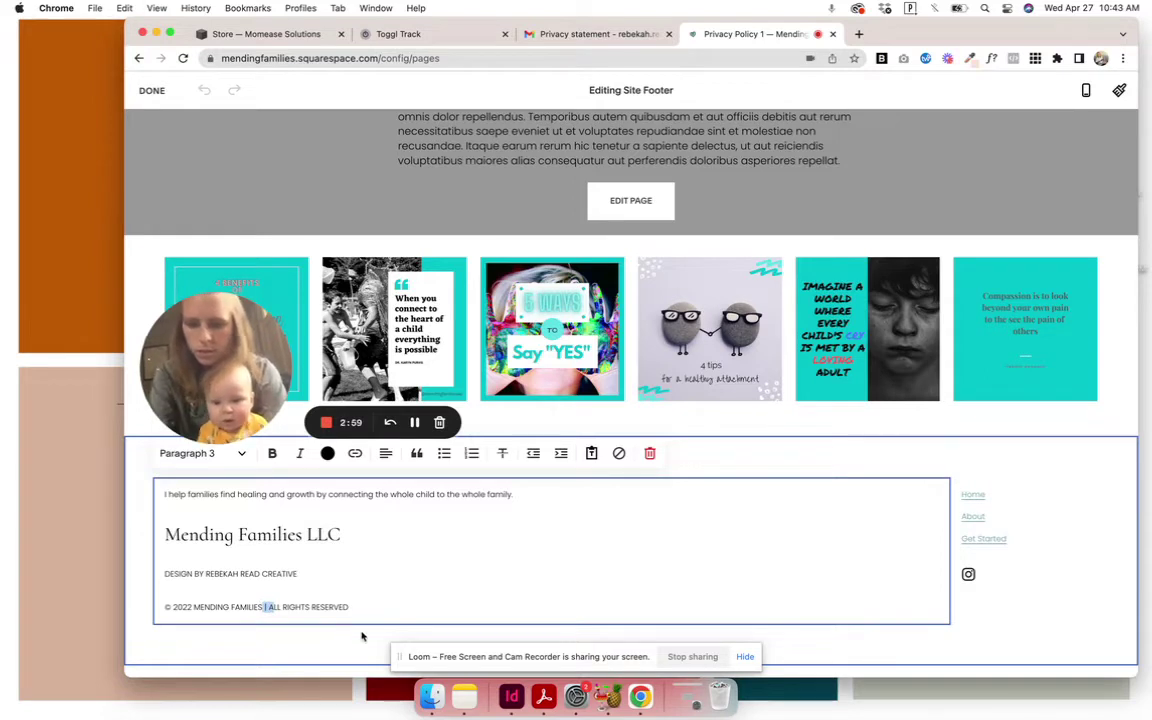
pyautogui.click(352, 607)
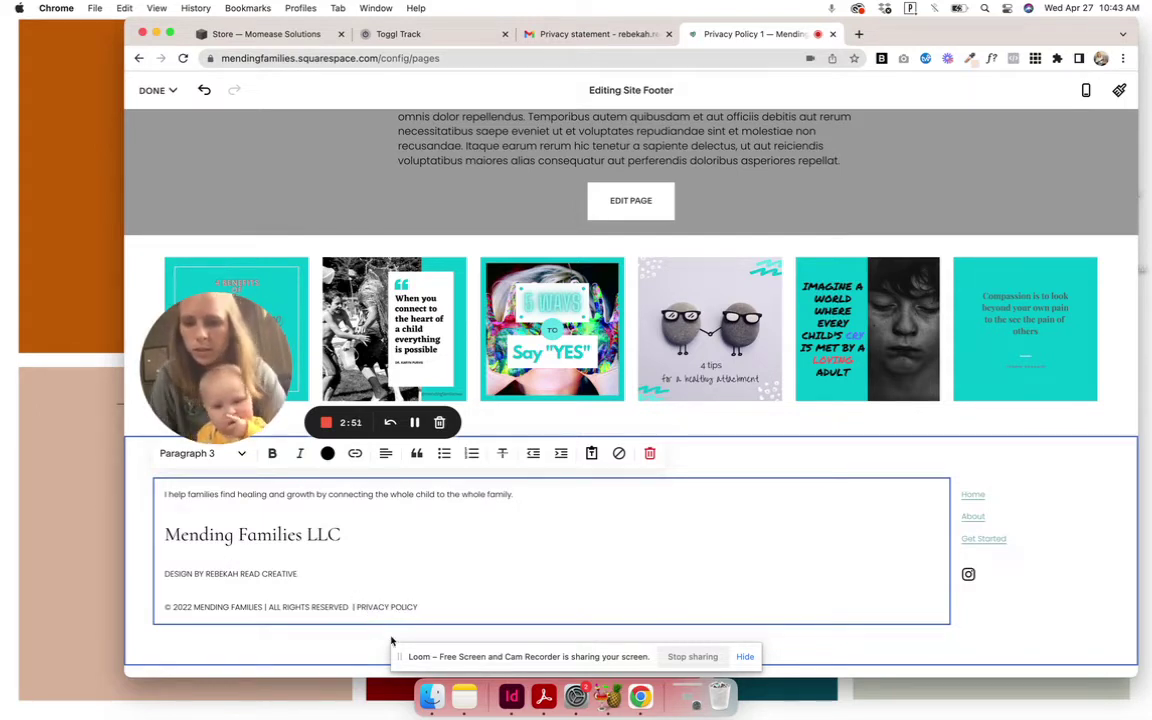
pyautogui.moveTo(418, 607); pyautogui.dragTo(353, 608)
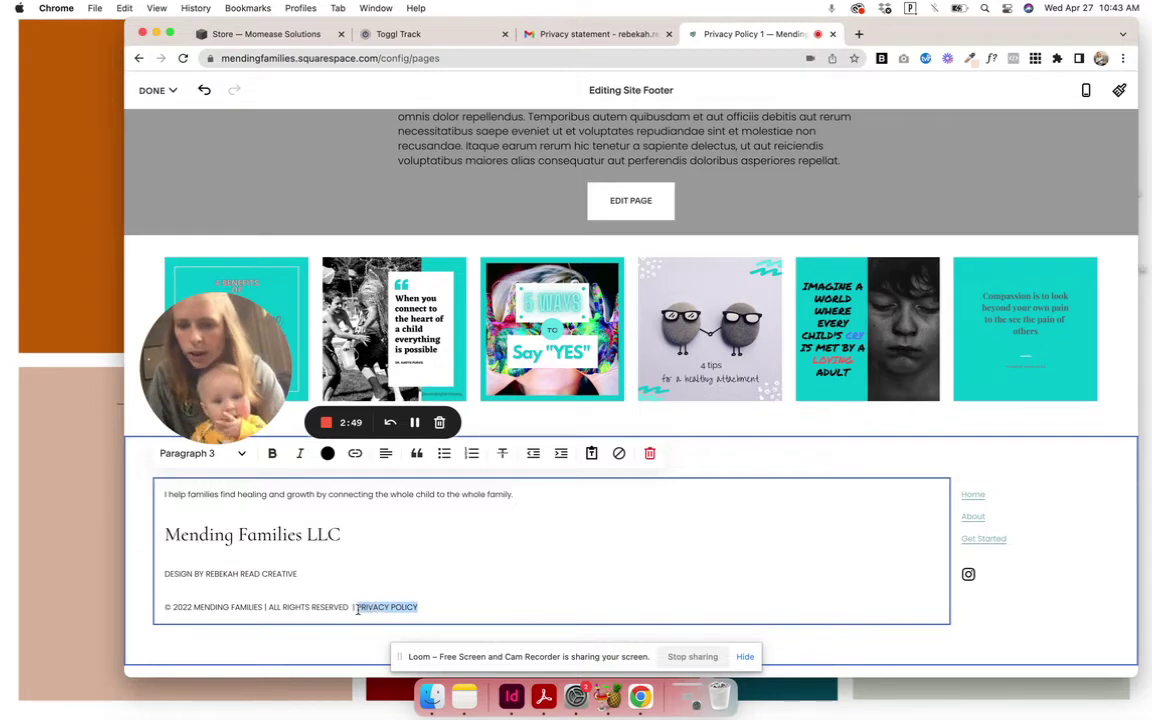
# Step: Link the footer's PRIVACY POLICY text to the /privacy-policy page and save the footer
pyautogui.click(354, 453)
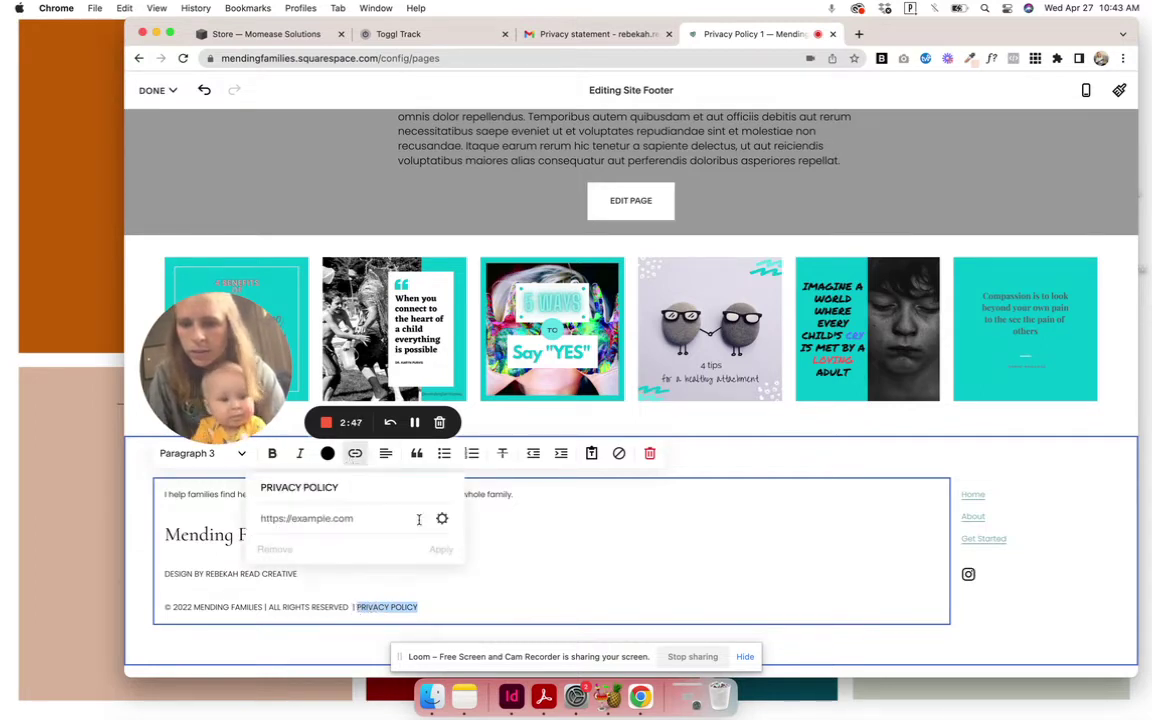
pyautogui.write('/')
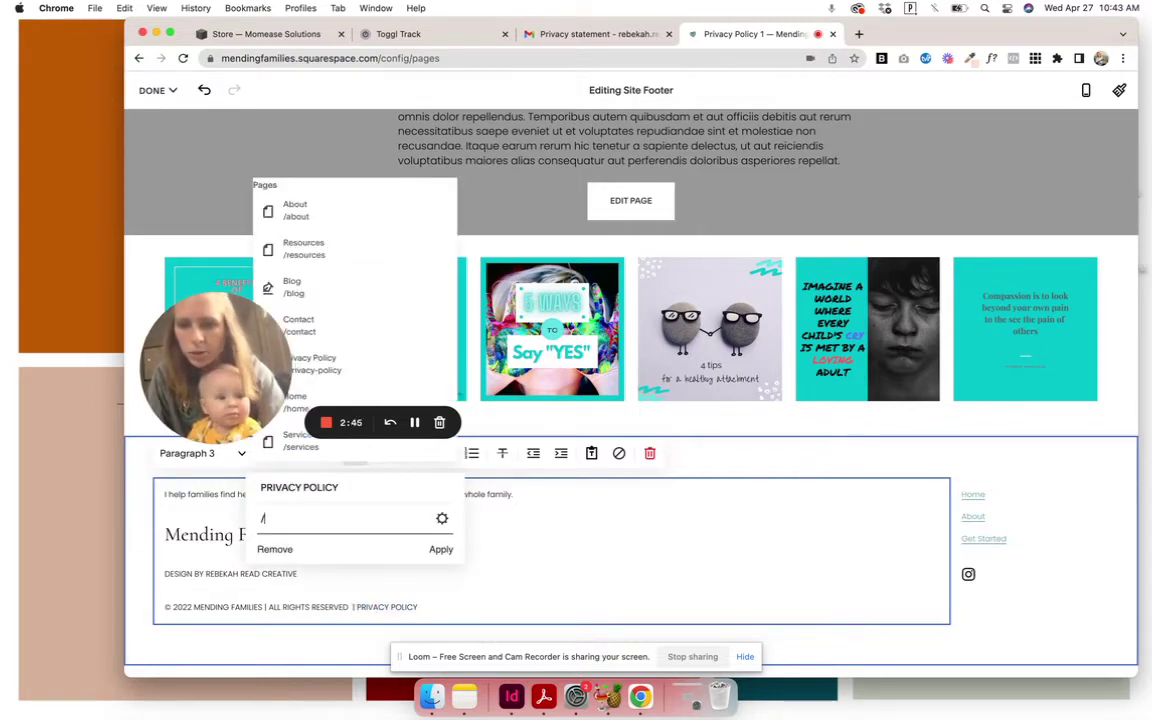
pyautogui.write('pr')
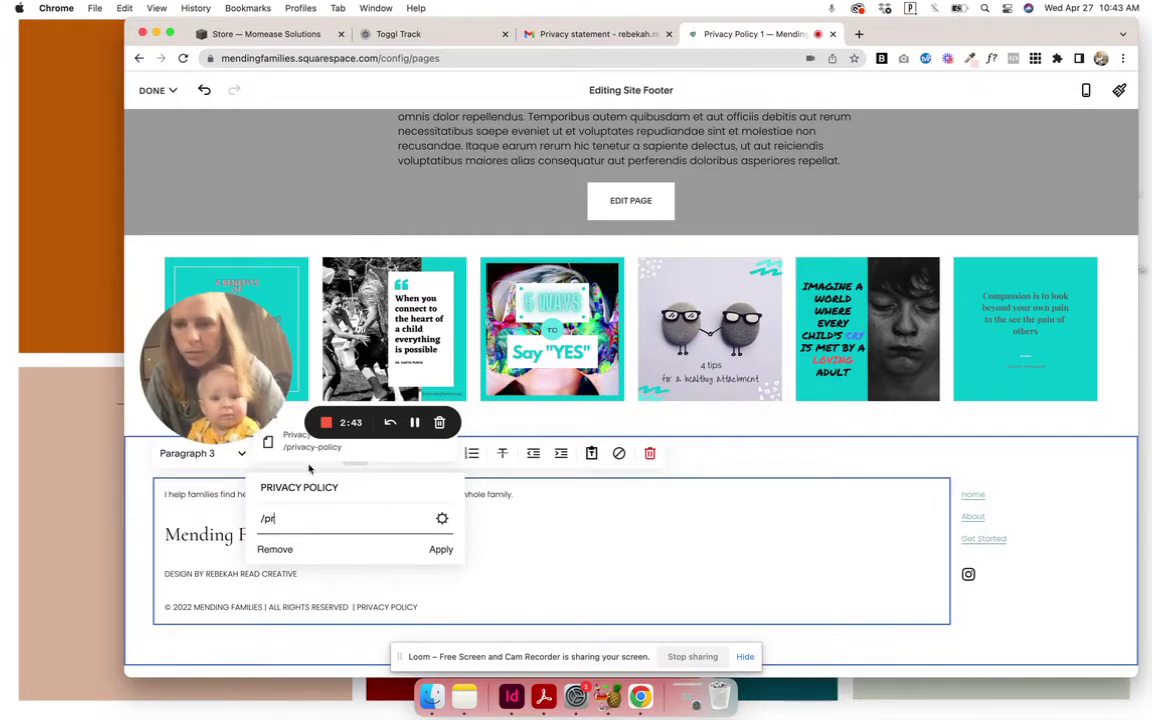
pyautogui.click(281, 425)
pyautogui.click(441, 550)
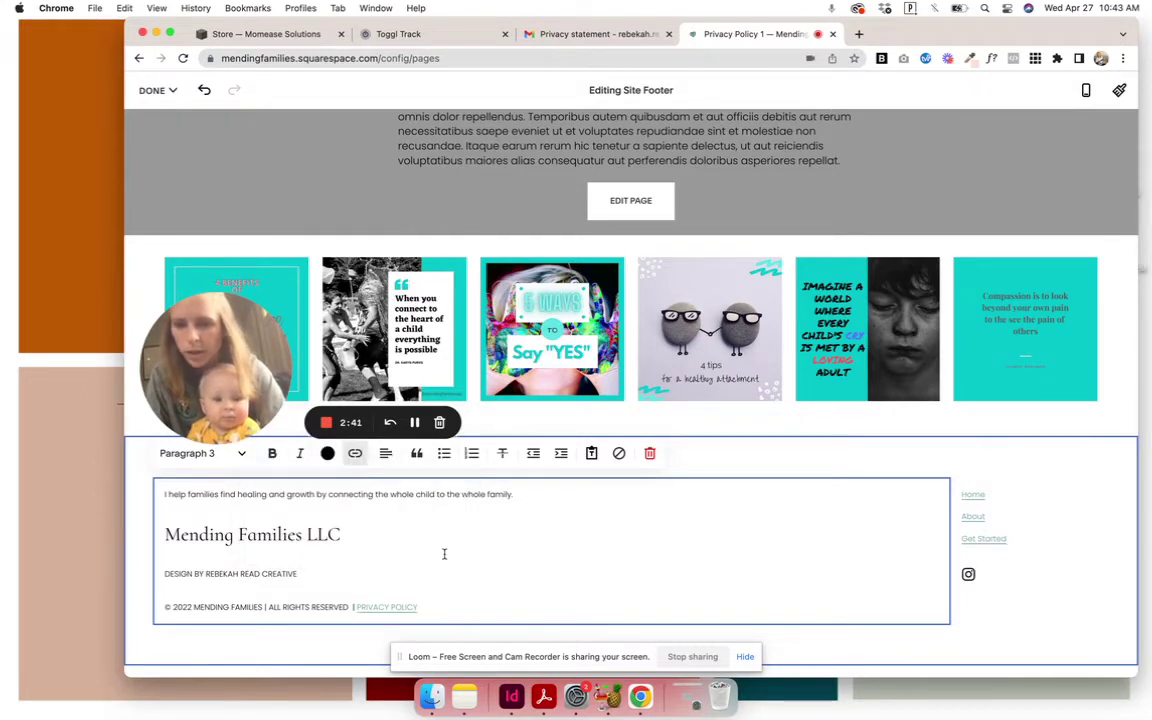
pyautogui.click(156, 90)
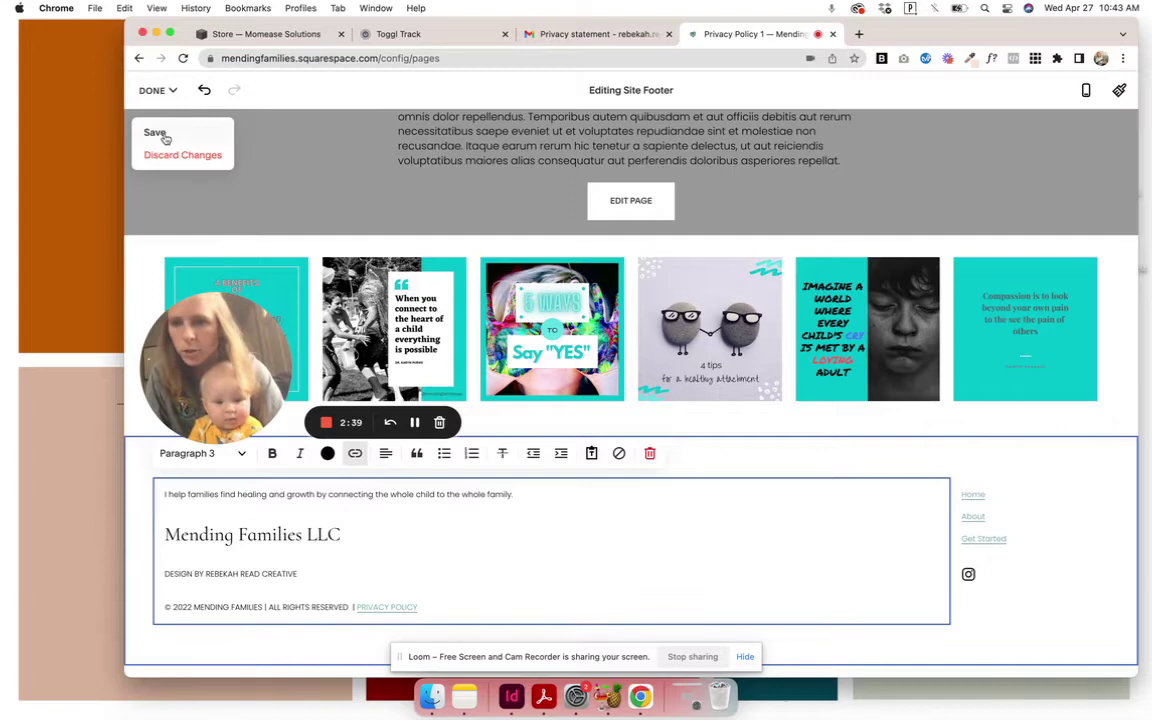
pyautogui.click(152, 128)
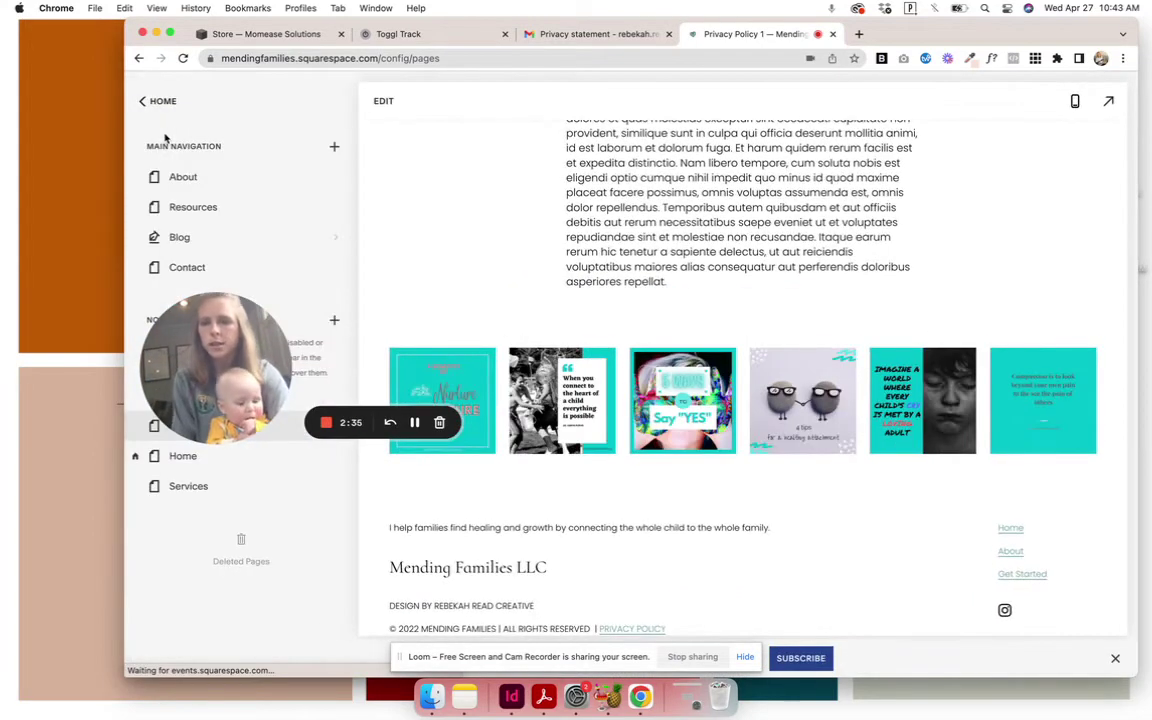
# Step: Return to the main menu and open Marketing > Announcement Bar settings
pyautogui.click(142, 102)
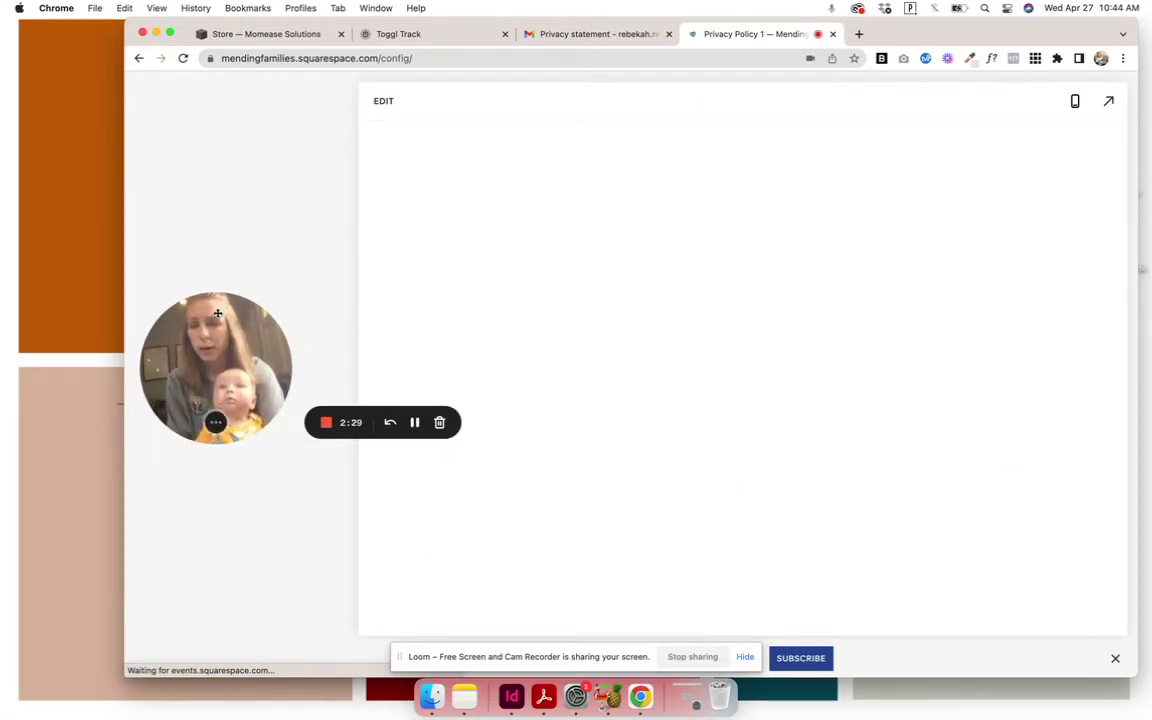
pyautogui.moveTo(217, 313); pyautogui.dragTo(115, 483)
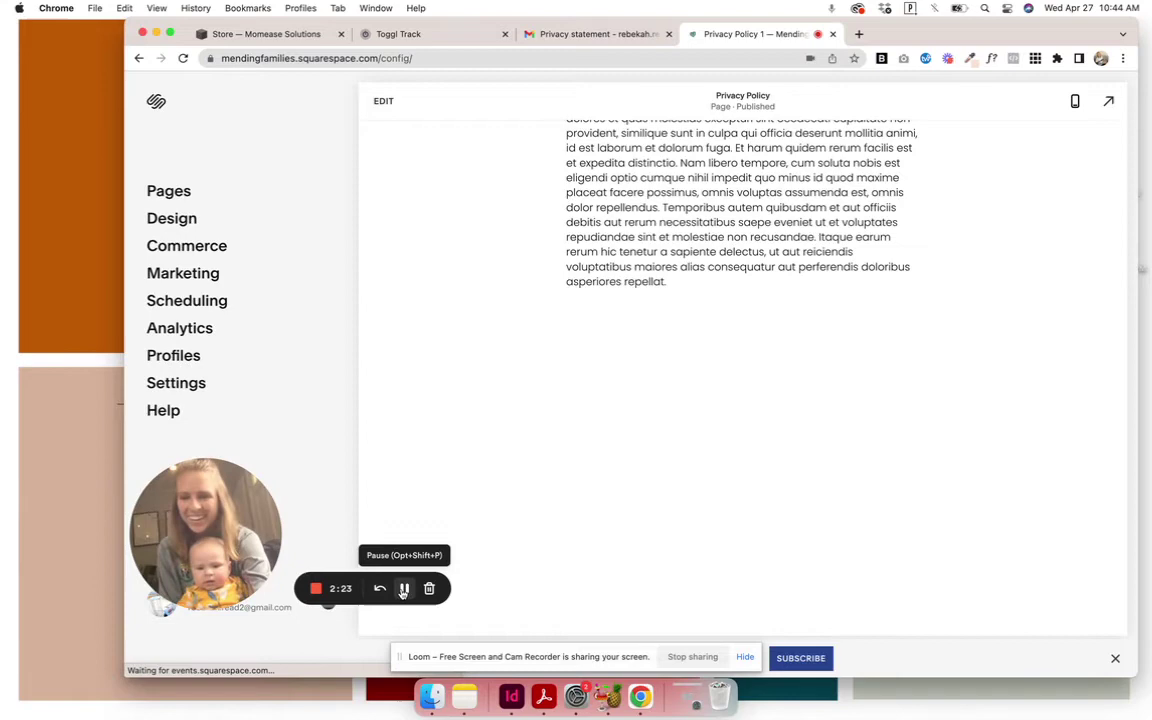
pyautogui.click(207, 273)
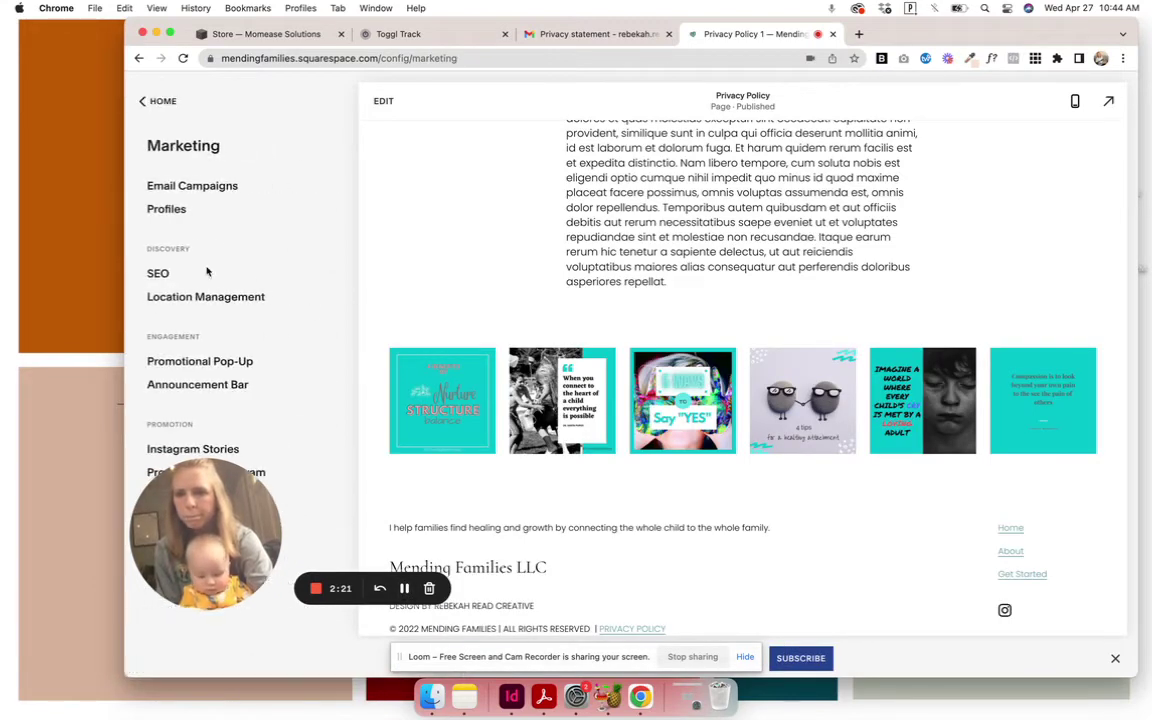
pyautogui.click(220, 391)
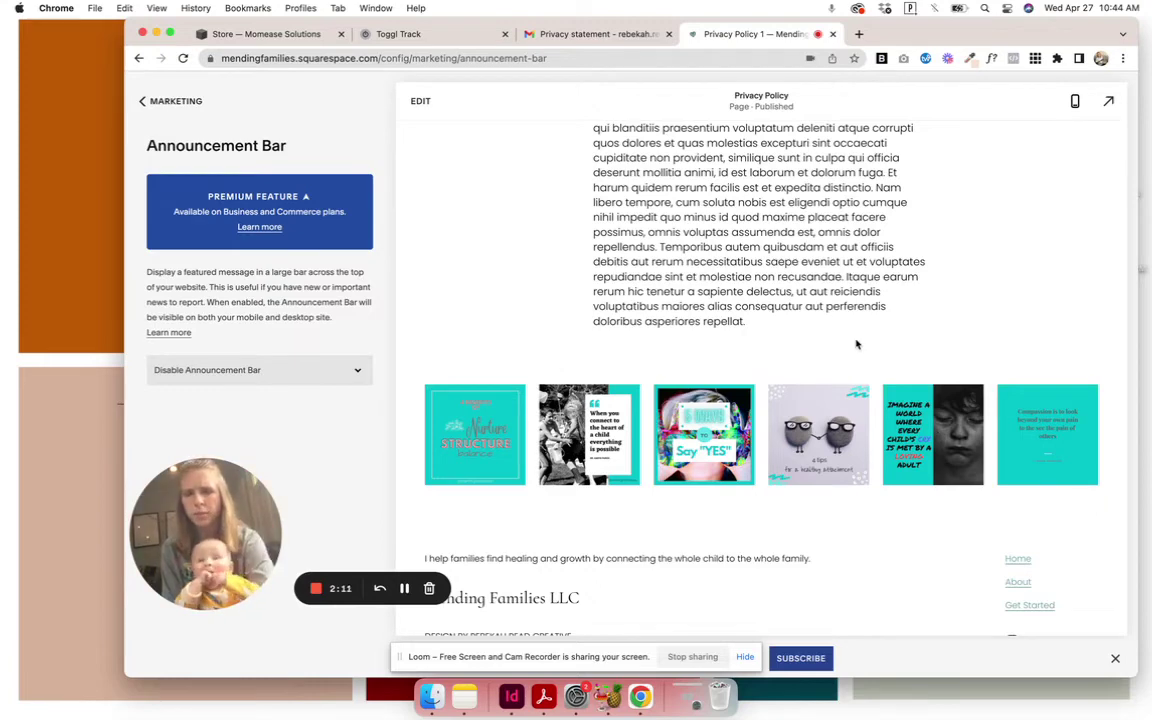
# Step: Enable the announcement bar reading 'By scrolling around on this website you agree to the privacy policy'
pyautogui.scroll(15, 860, 340)
pyautogui.click(210, 366)
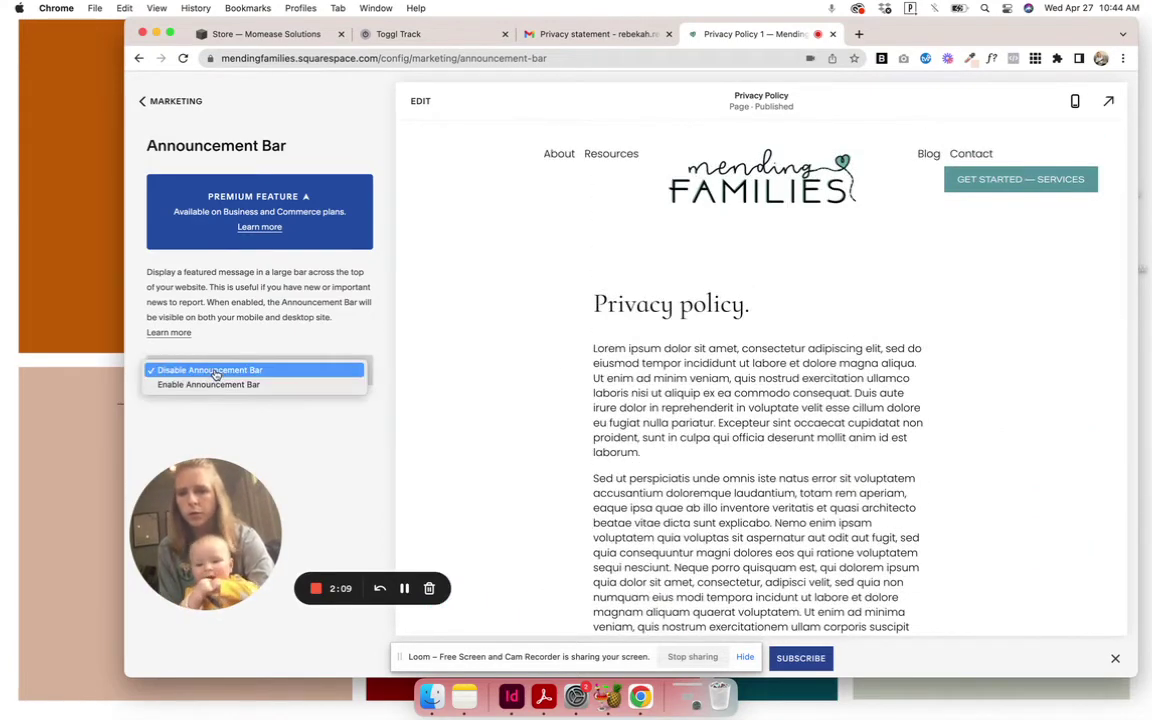
pyautogui.click(206, 383)
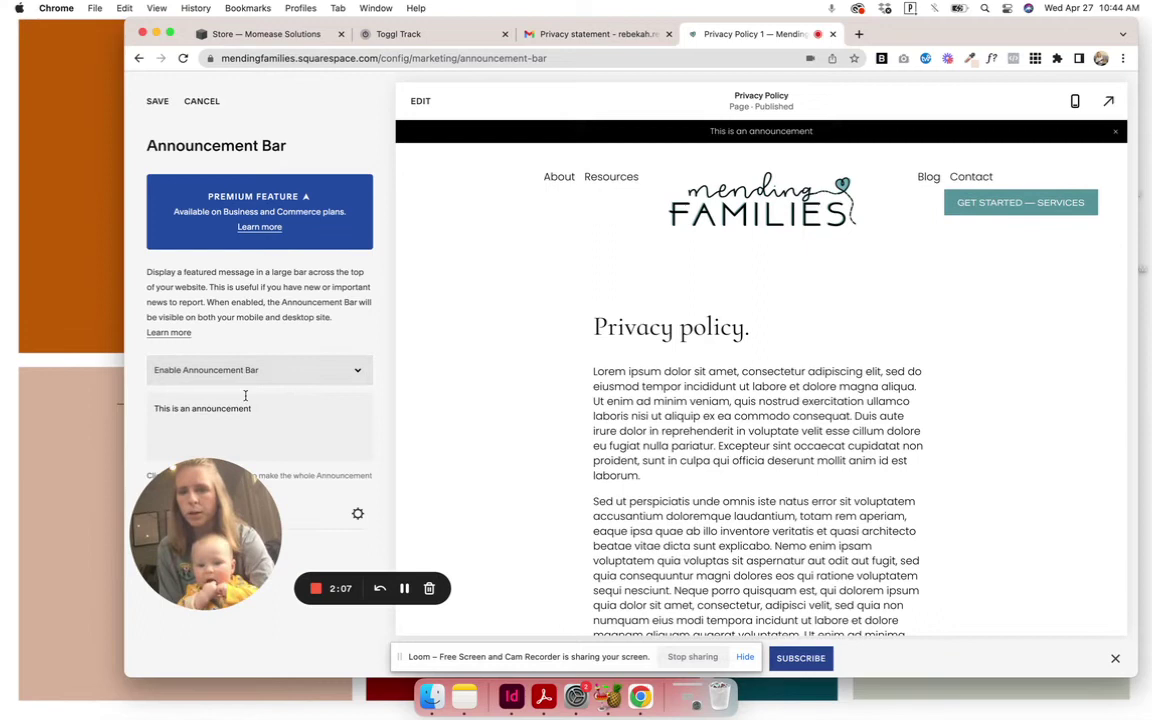
pyautogui.tripleClick(227, 405)
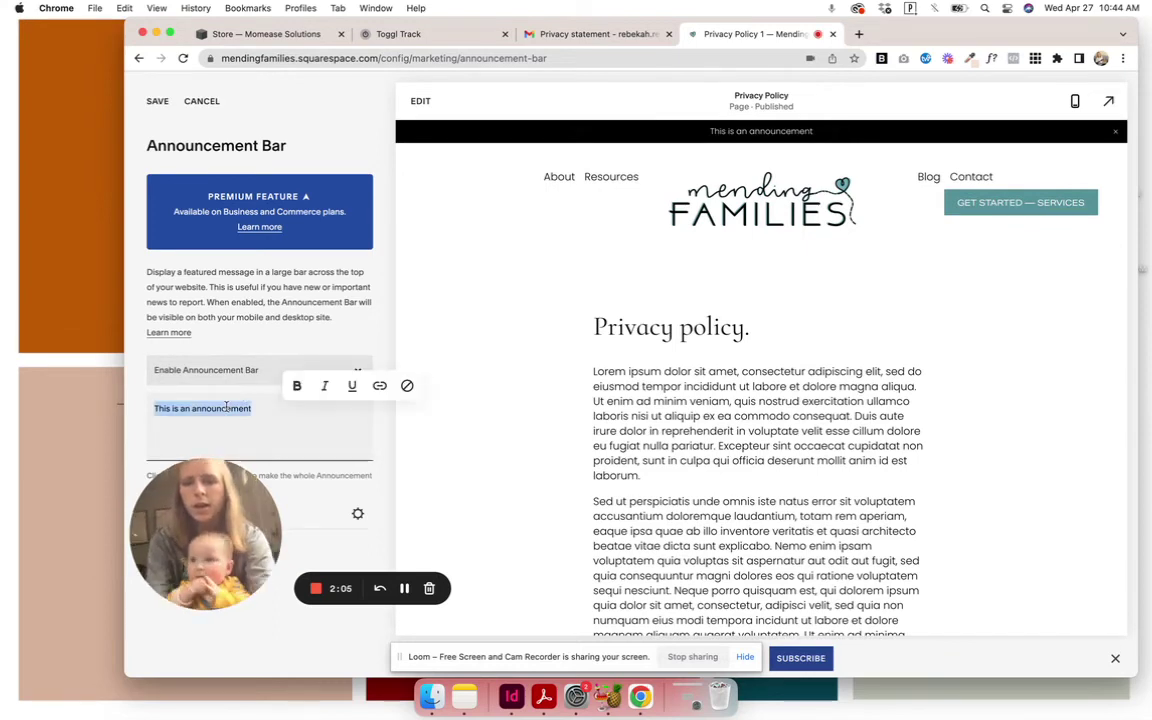
pyautogui.write('B')
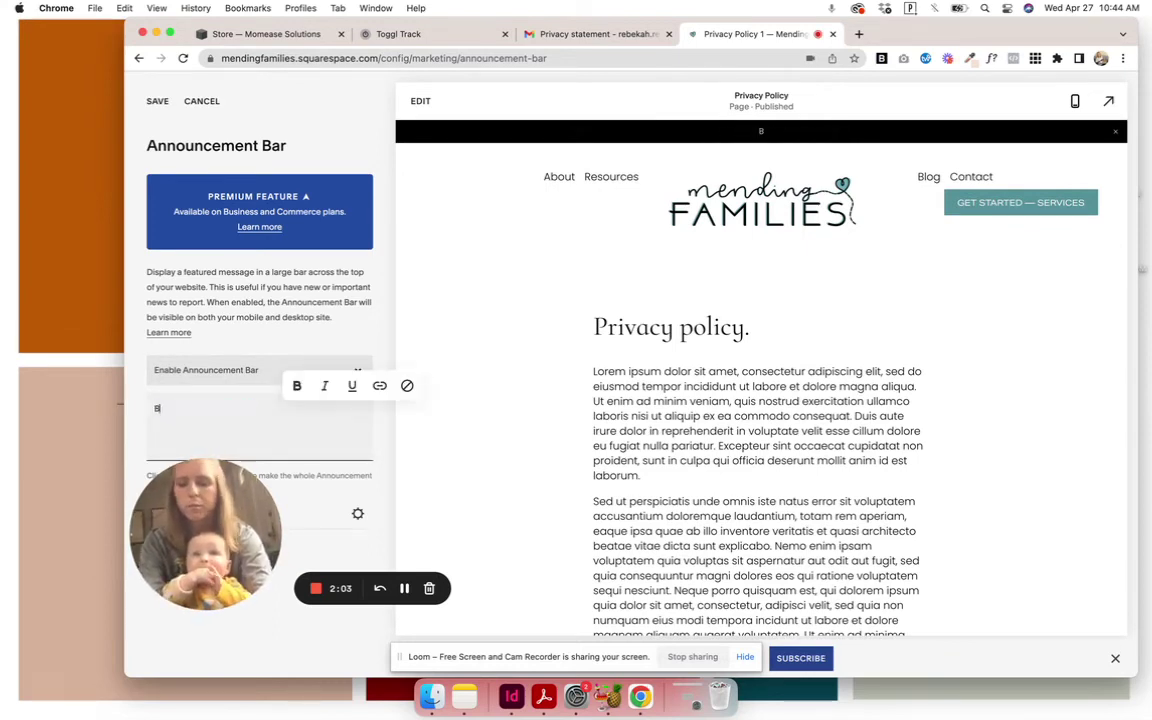
pyautogui.write('y scrolling ar')
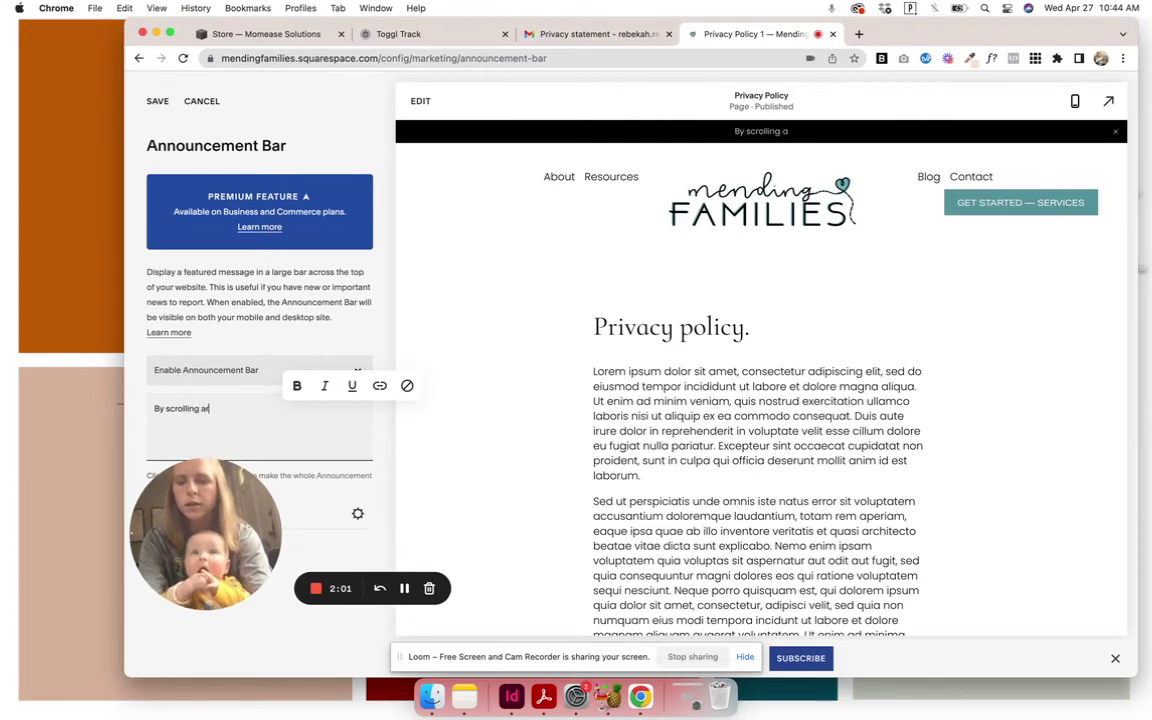
pyautogui.write('ound on this ')
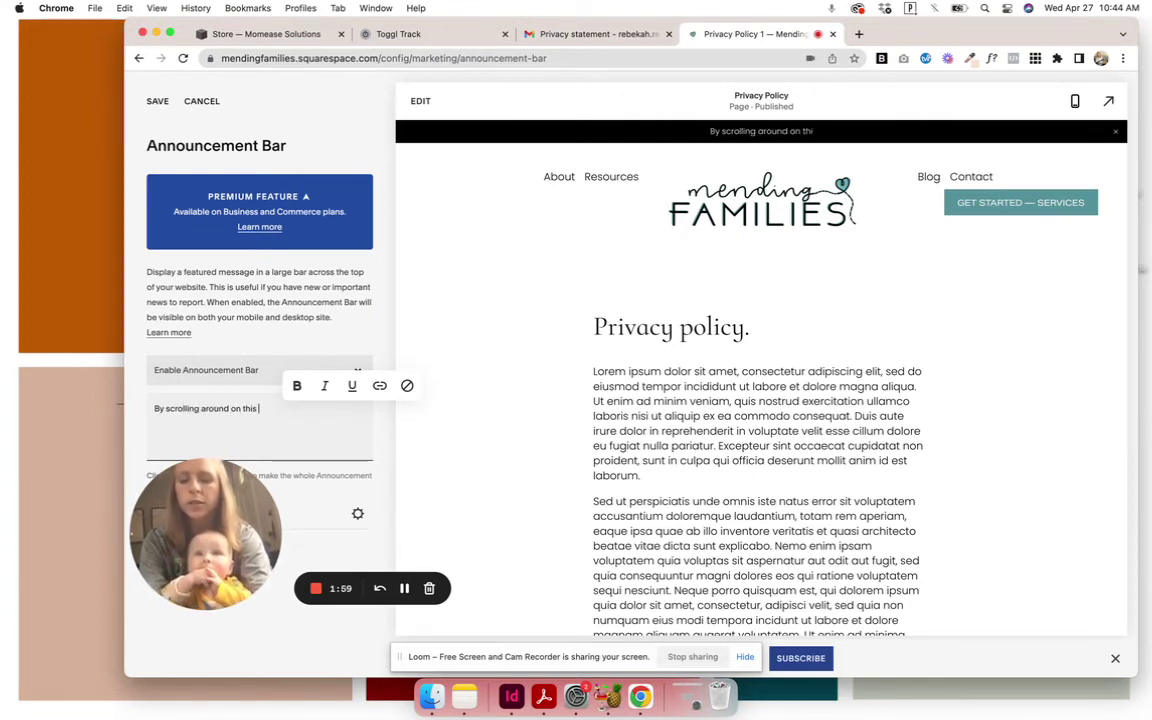
pyautogui.write('website y')
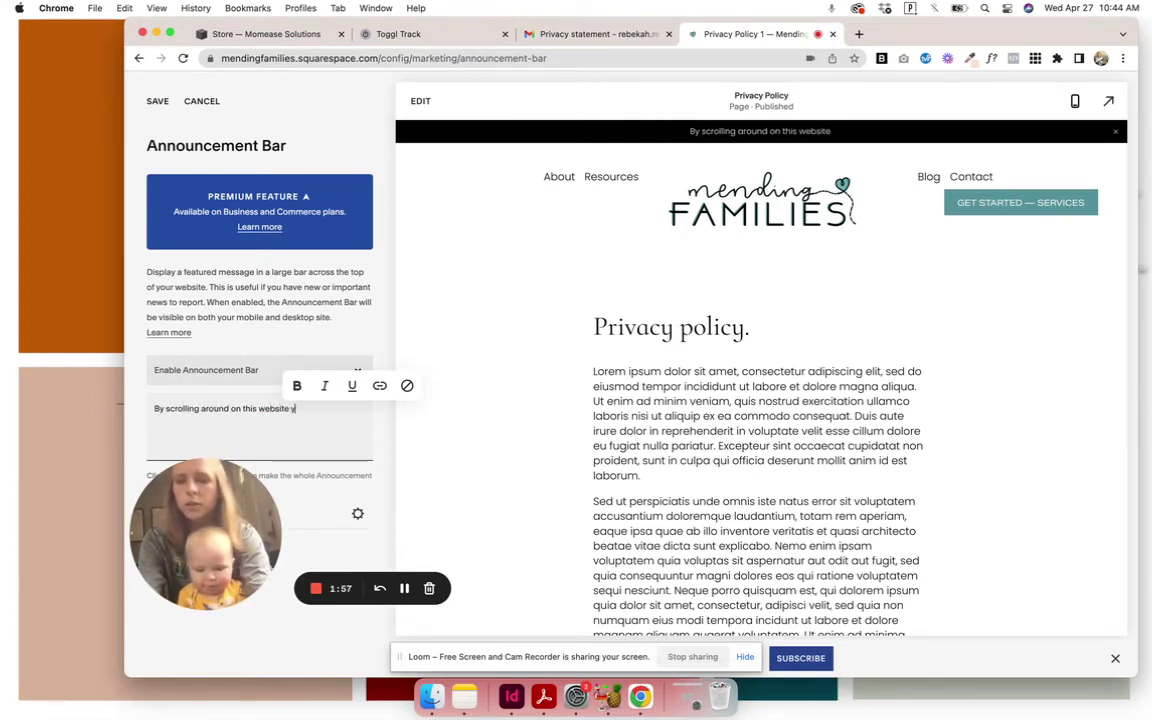
pyautogui.write('ou agree to')
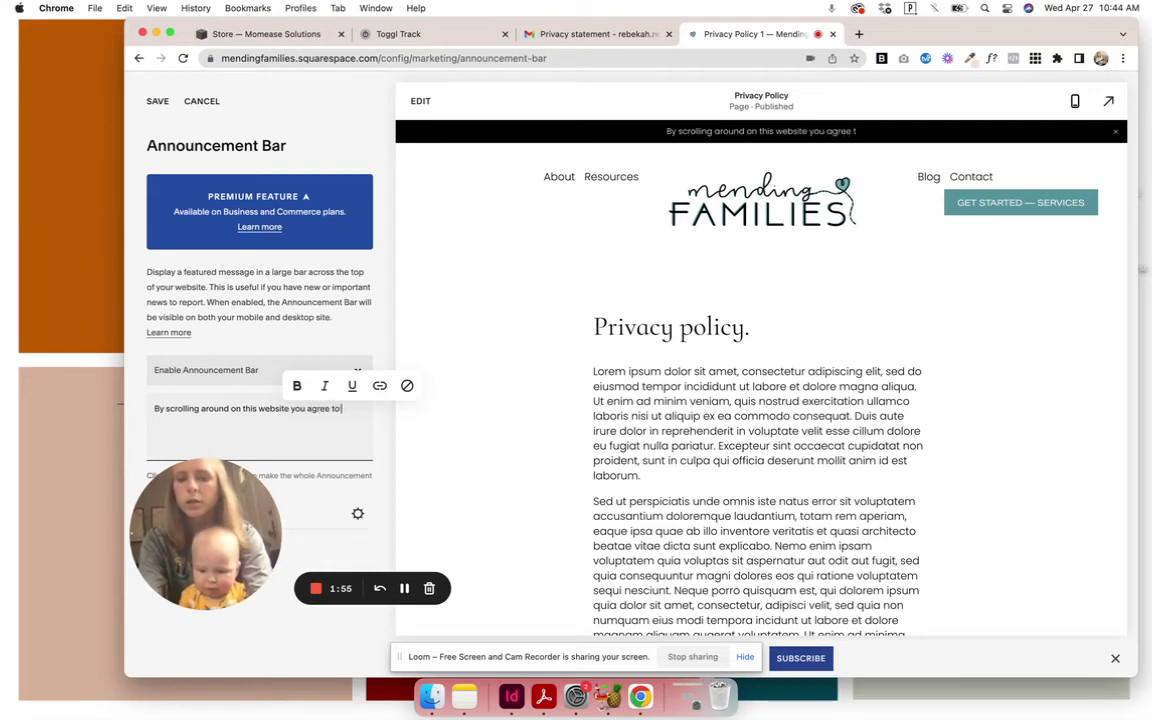
pyautogui.write(' the privacy policy')
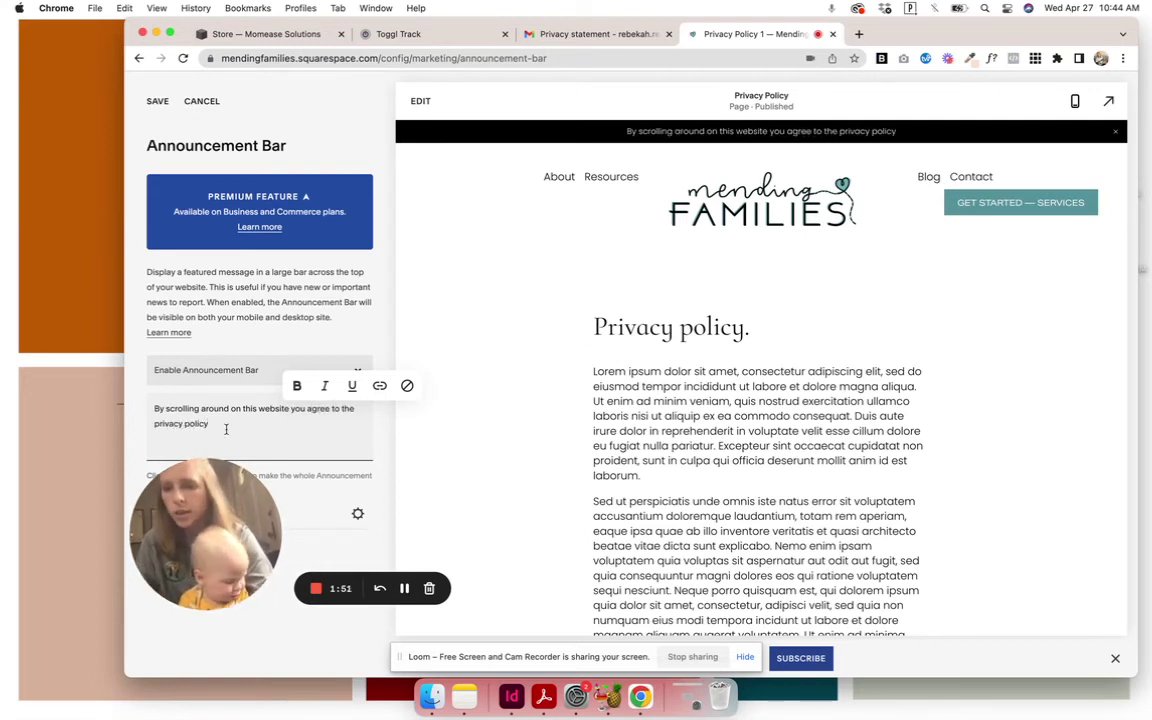
pyautogui.moveTo(226, 429); pyautogui.dragTo(187, 423)
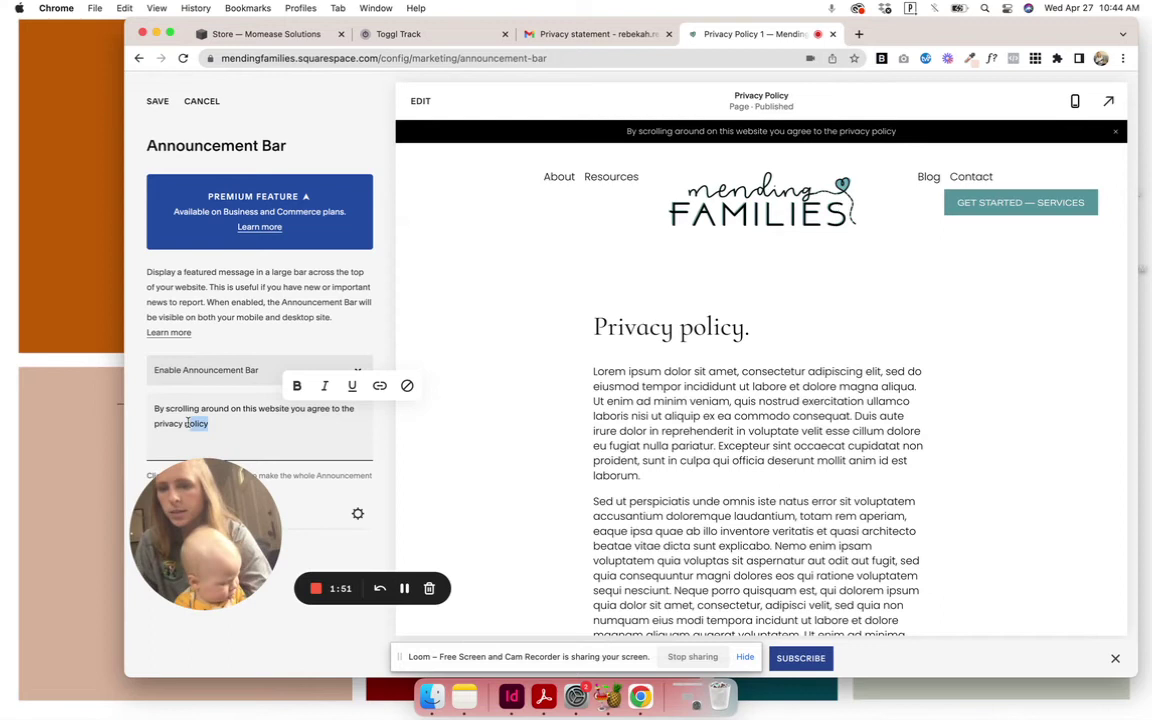
pyautogui.moveTo(228, 495); pyautogui.dragTo(511, 474)
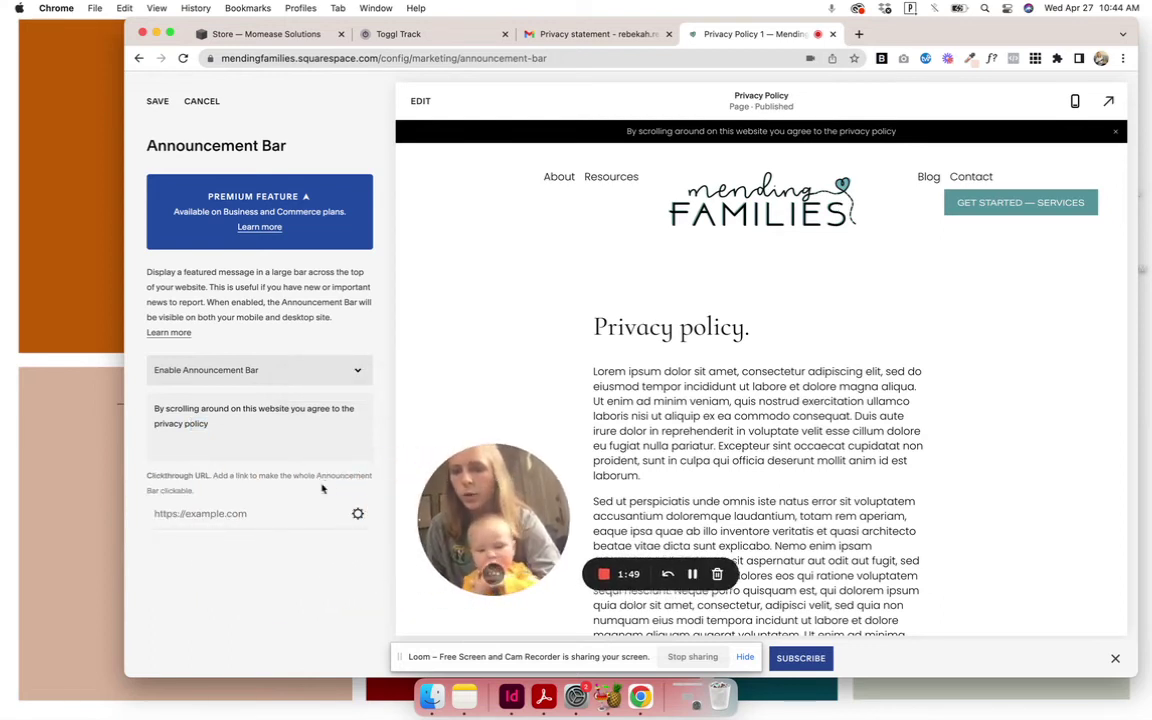
# Step: Enter /privacy-policy as the announcement bar's clickthrough URL
pyautogui.click(247, 515)
pyautogui.write('/p')
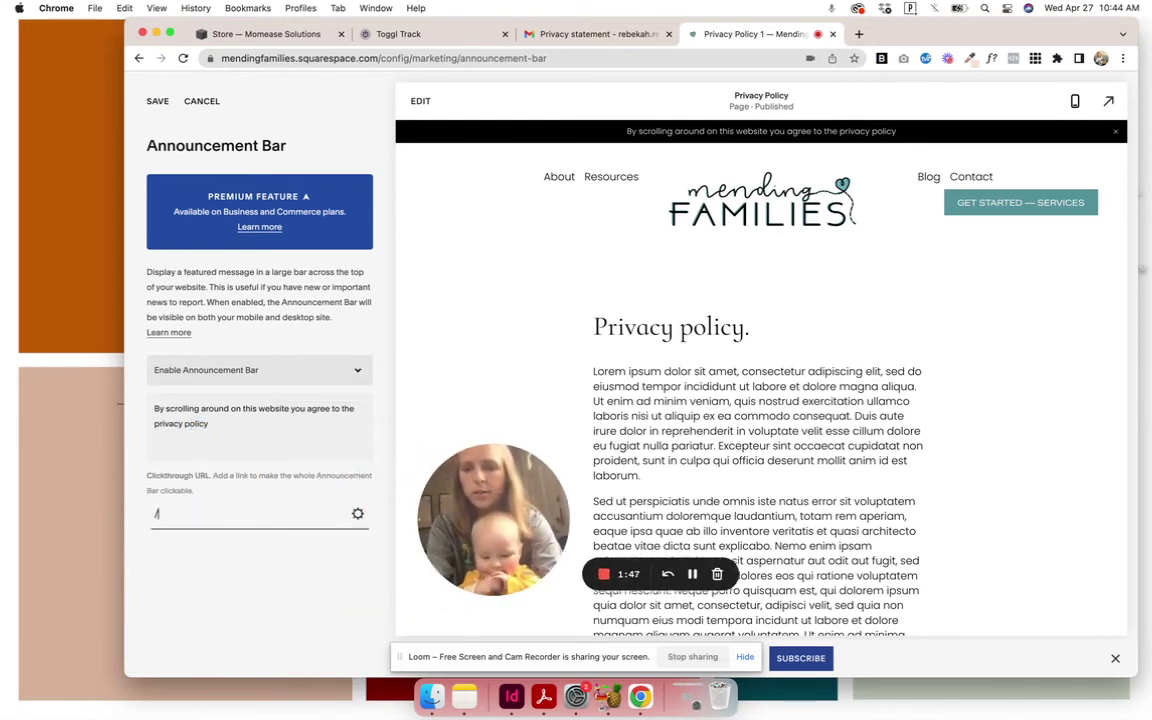
pyautogui.click(357, 514)
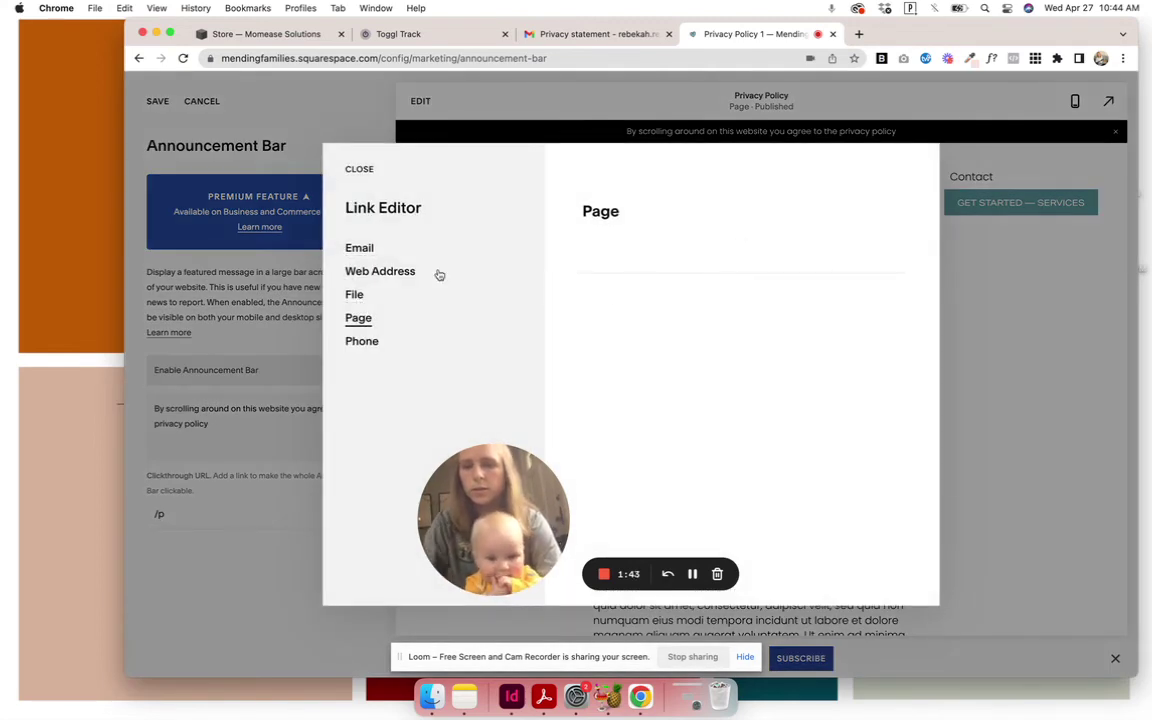
pyautogui.click(360, 169)
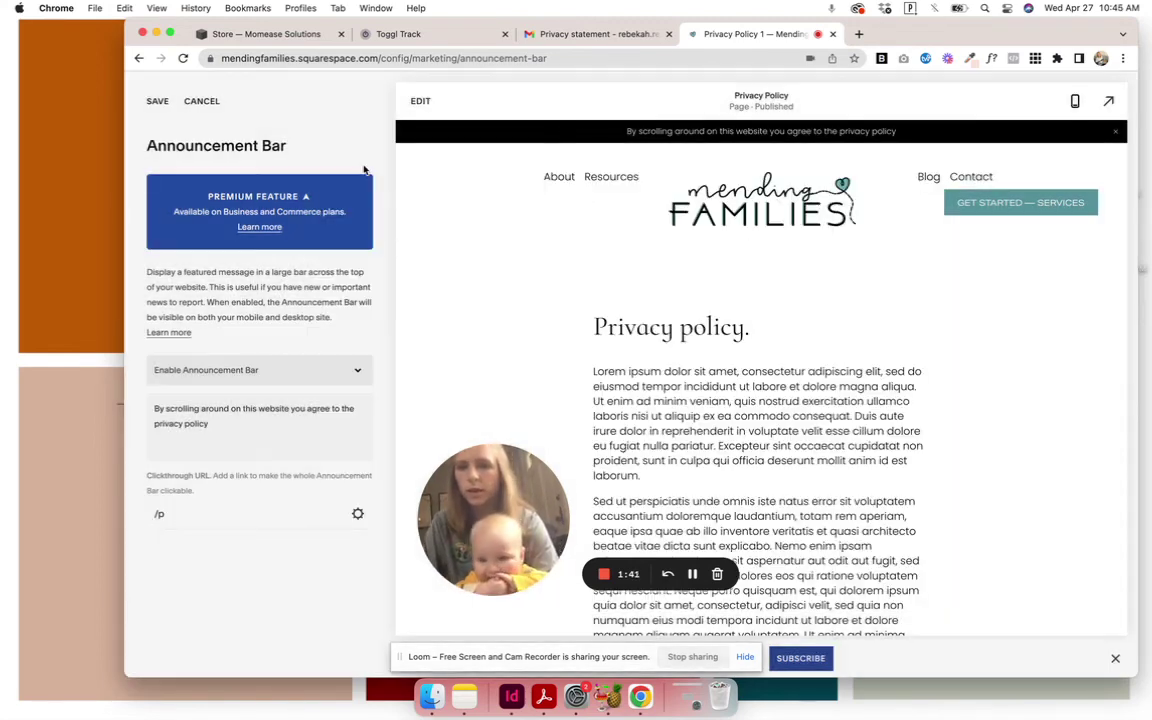
pyautogui.click(170, 514)
pyautogui.write('riva')
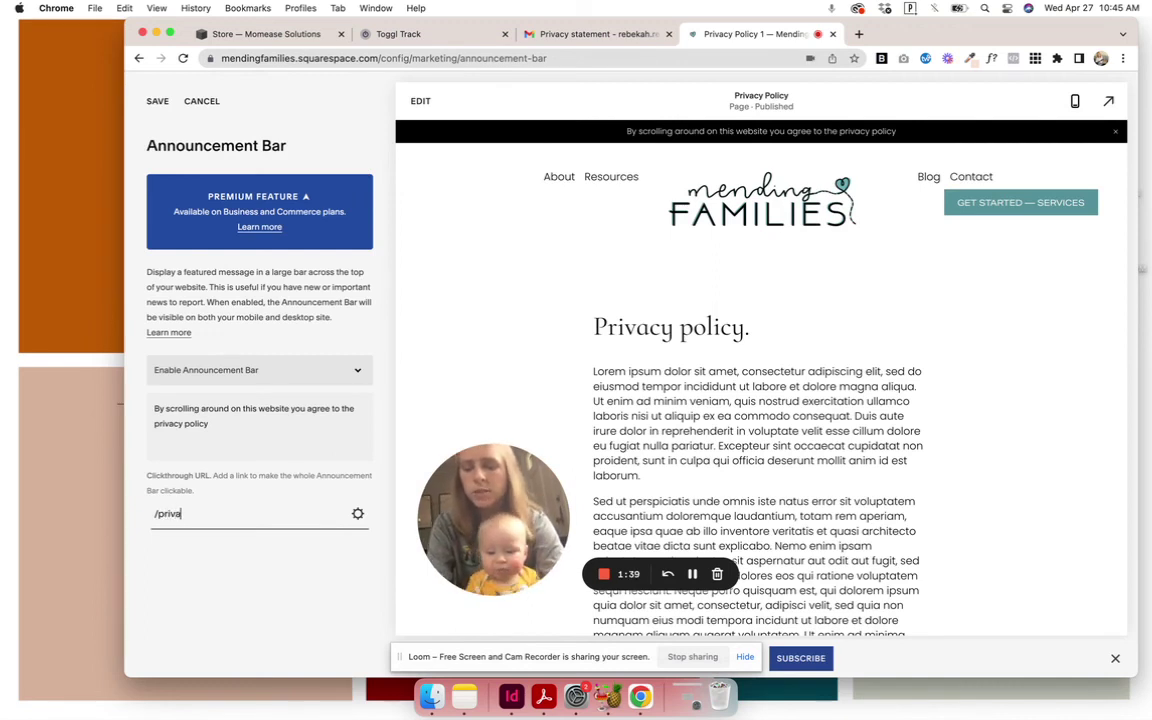
pyautogui.write('cy-polic')
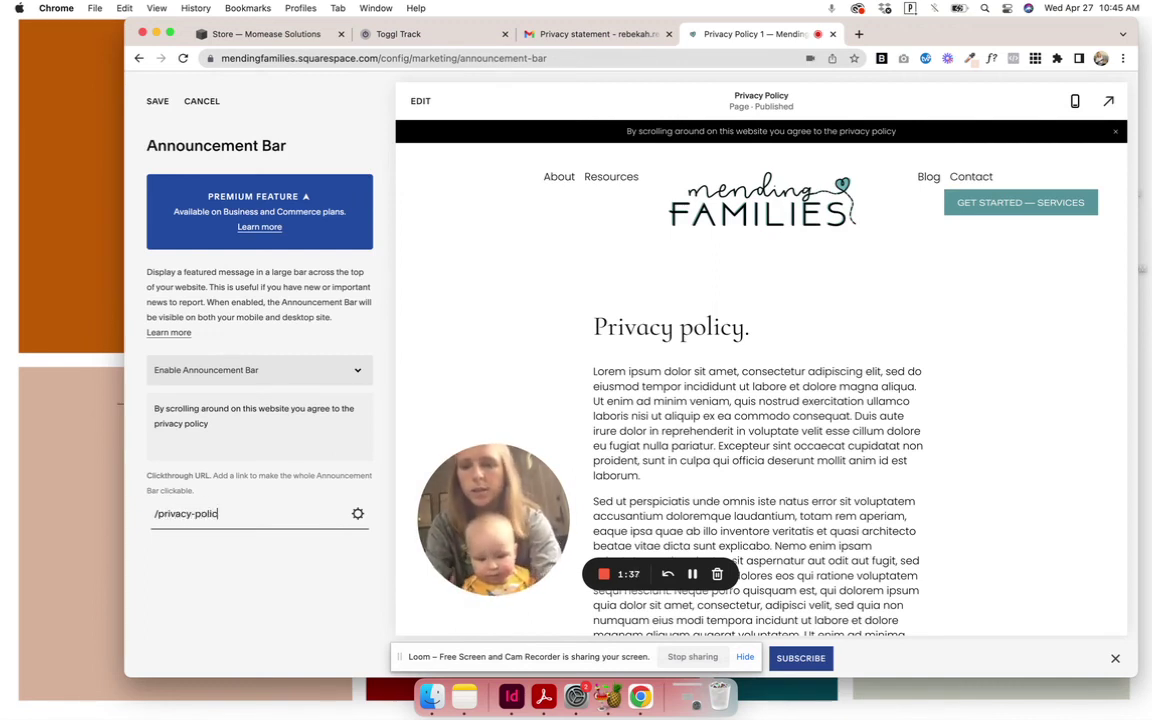
pyautogui.write('y')
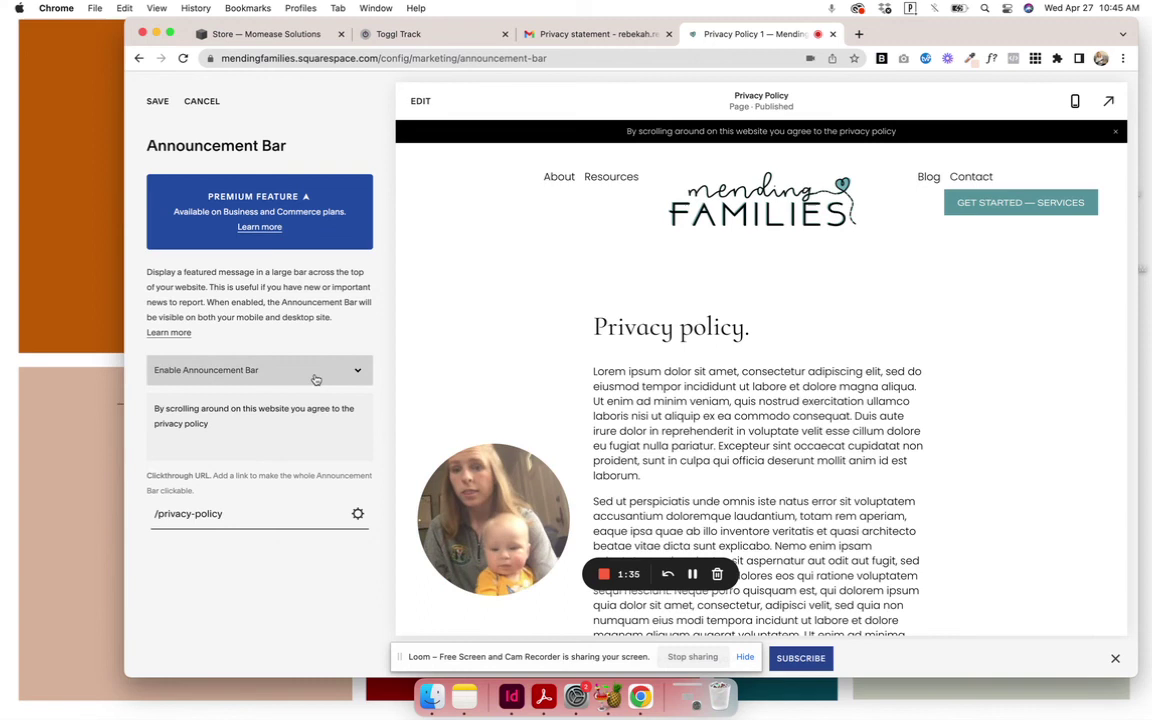